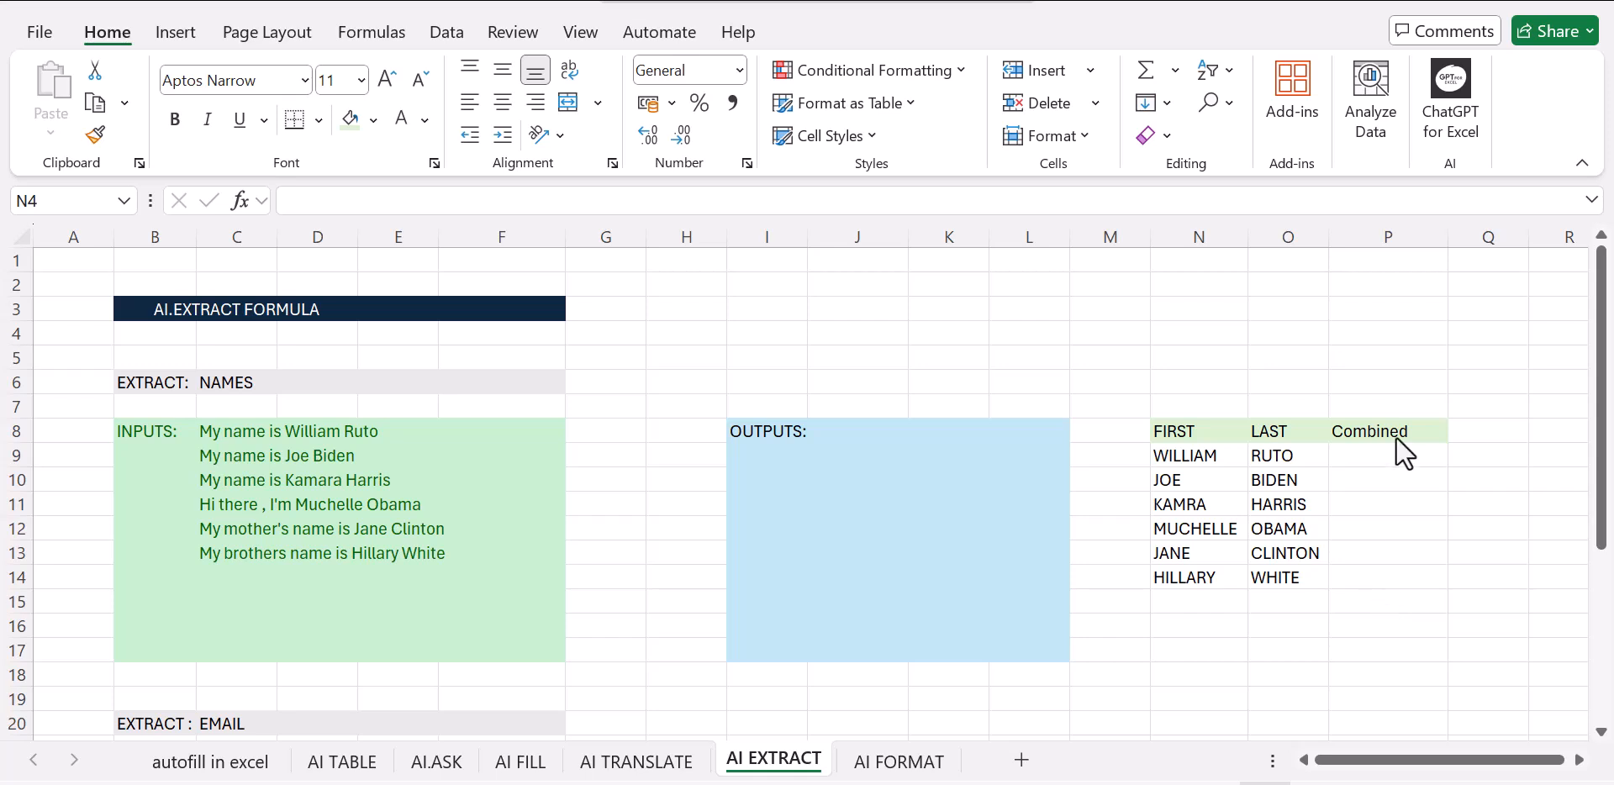
Enter the first person's combined first and last name in lowercase in P9, and Flash Fill the rest of the Combined column
left_click(1355, 454)
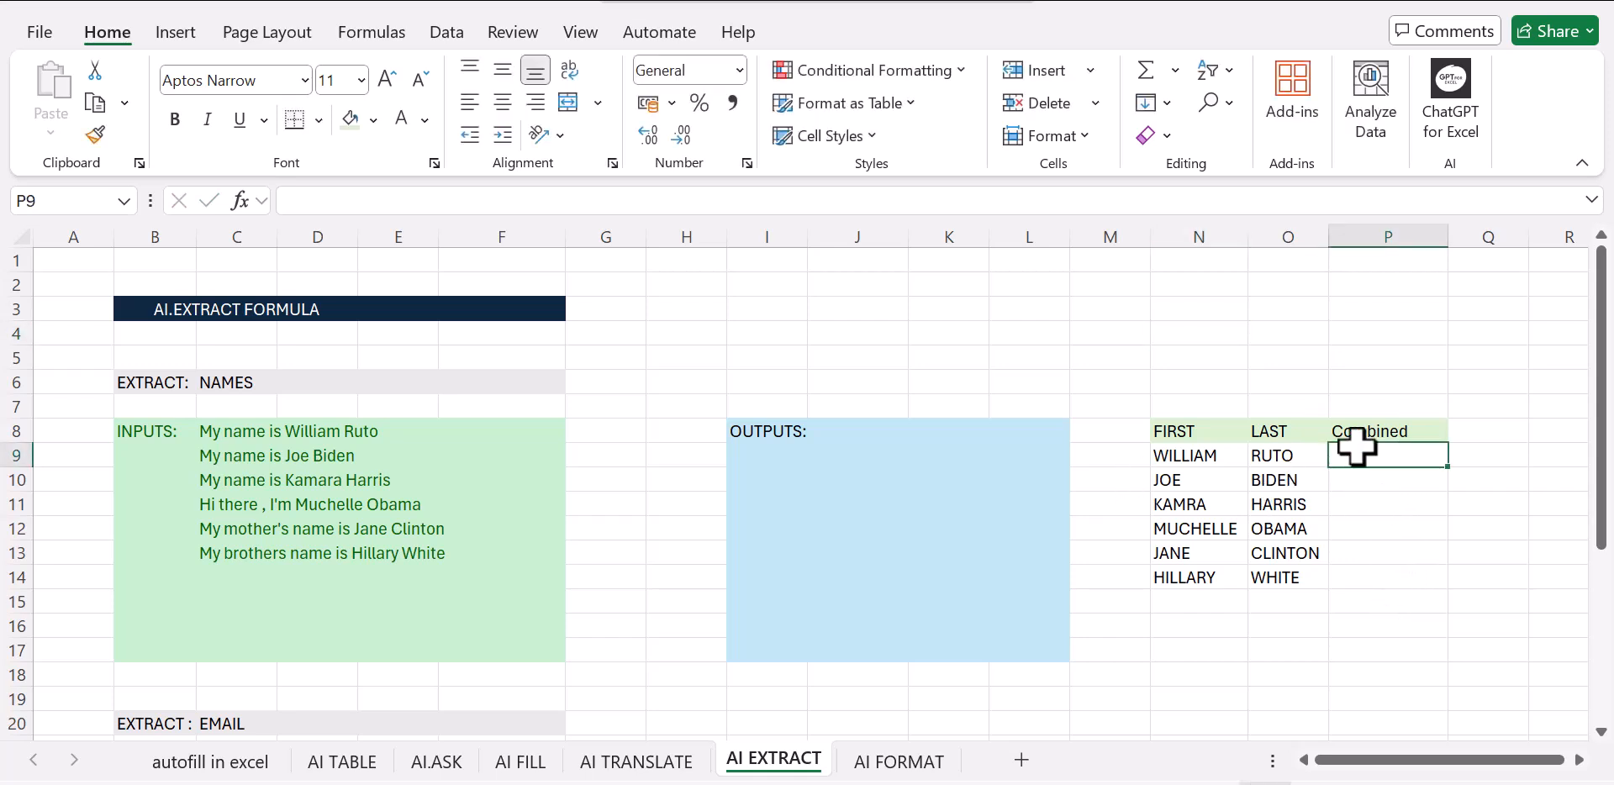
type("william ruto")
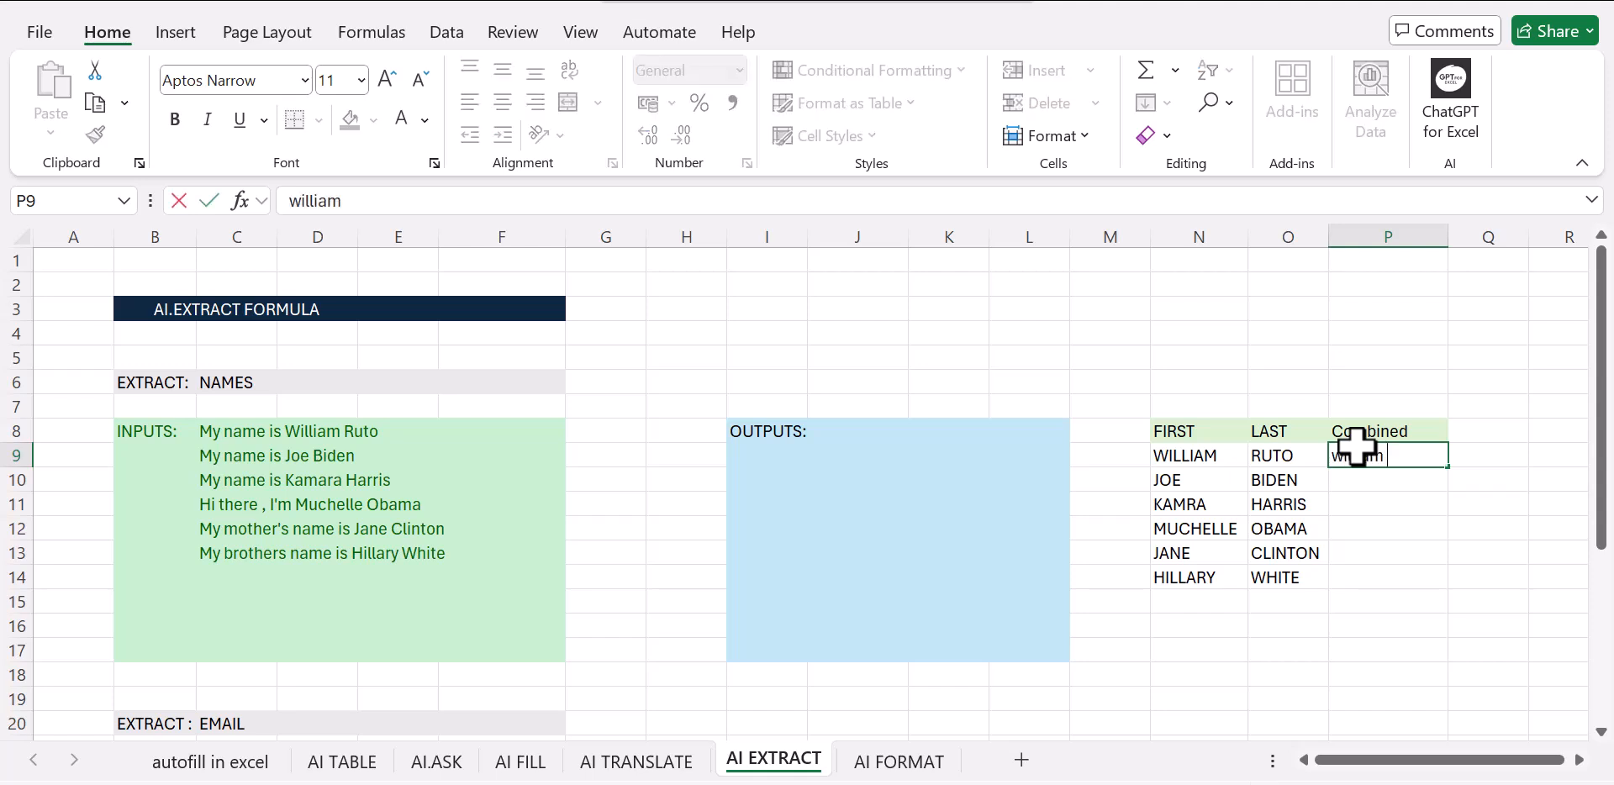
left_click(1430, 580)
left_click(1373, 463)
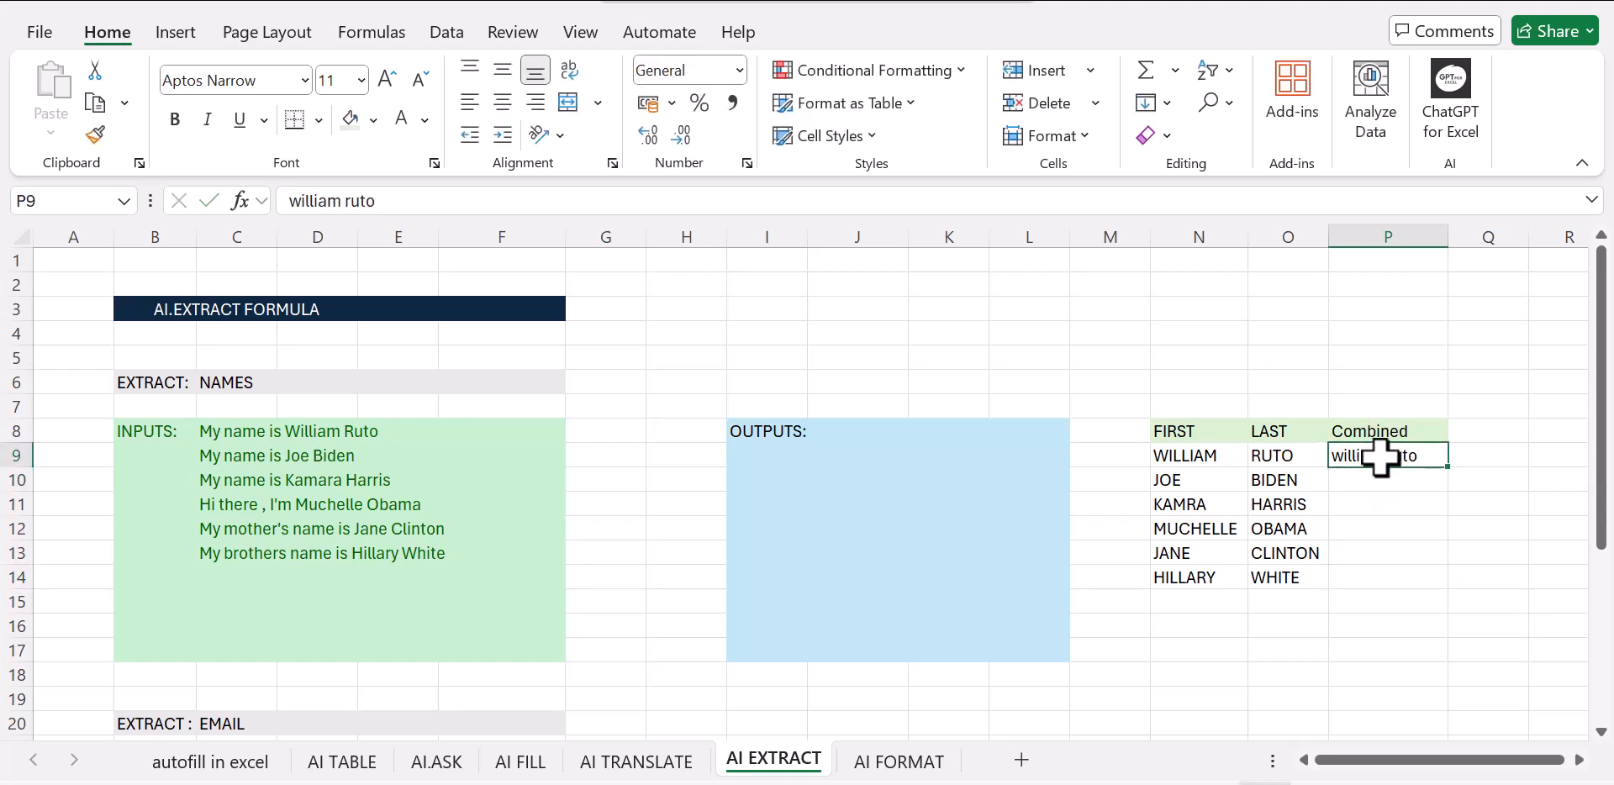
key("ctrl+e")
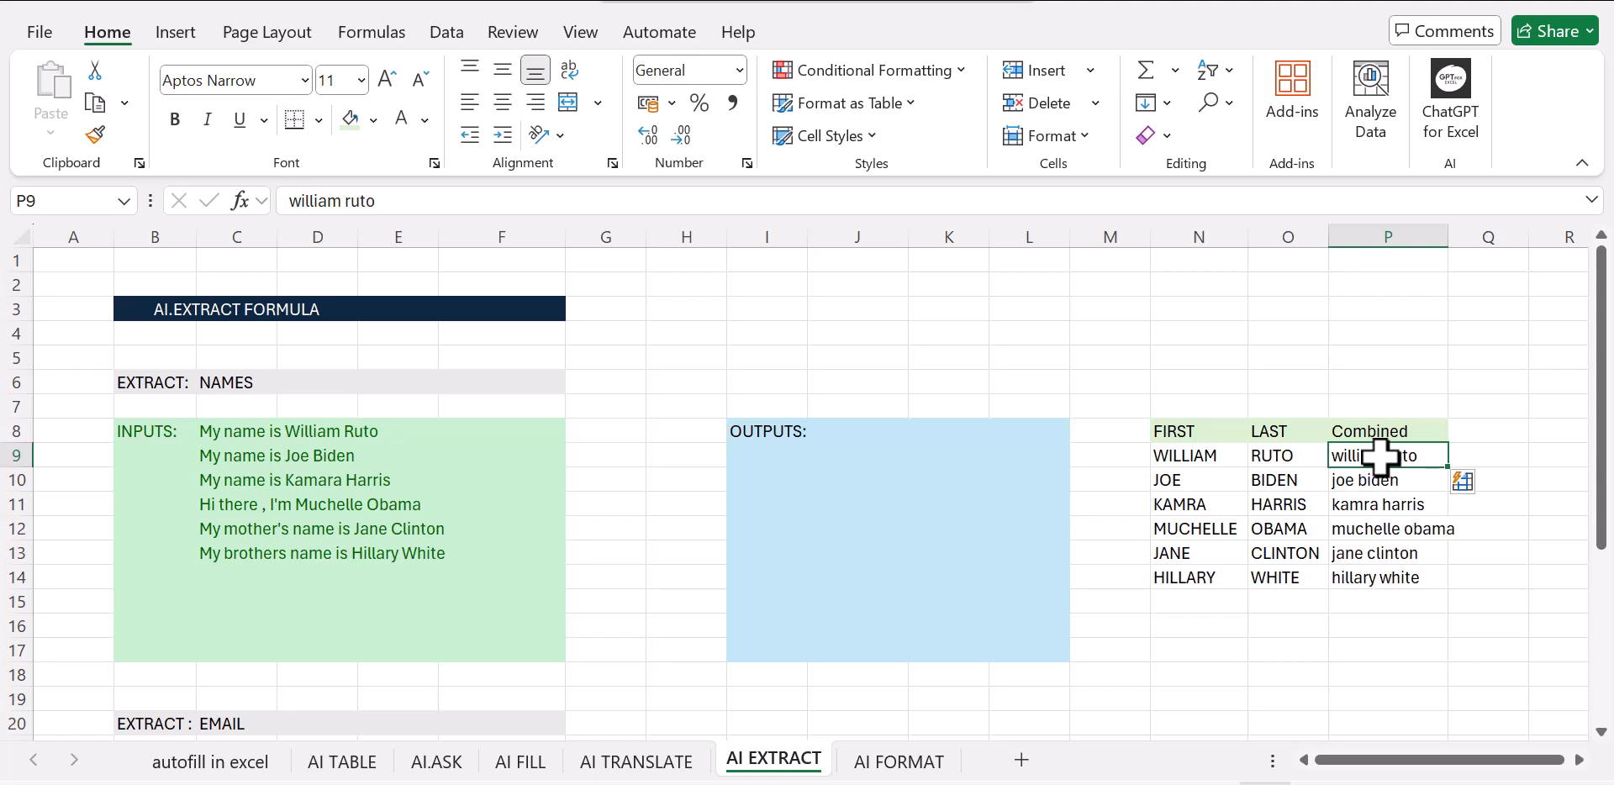
left_click(1397, 651)
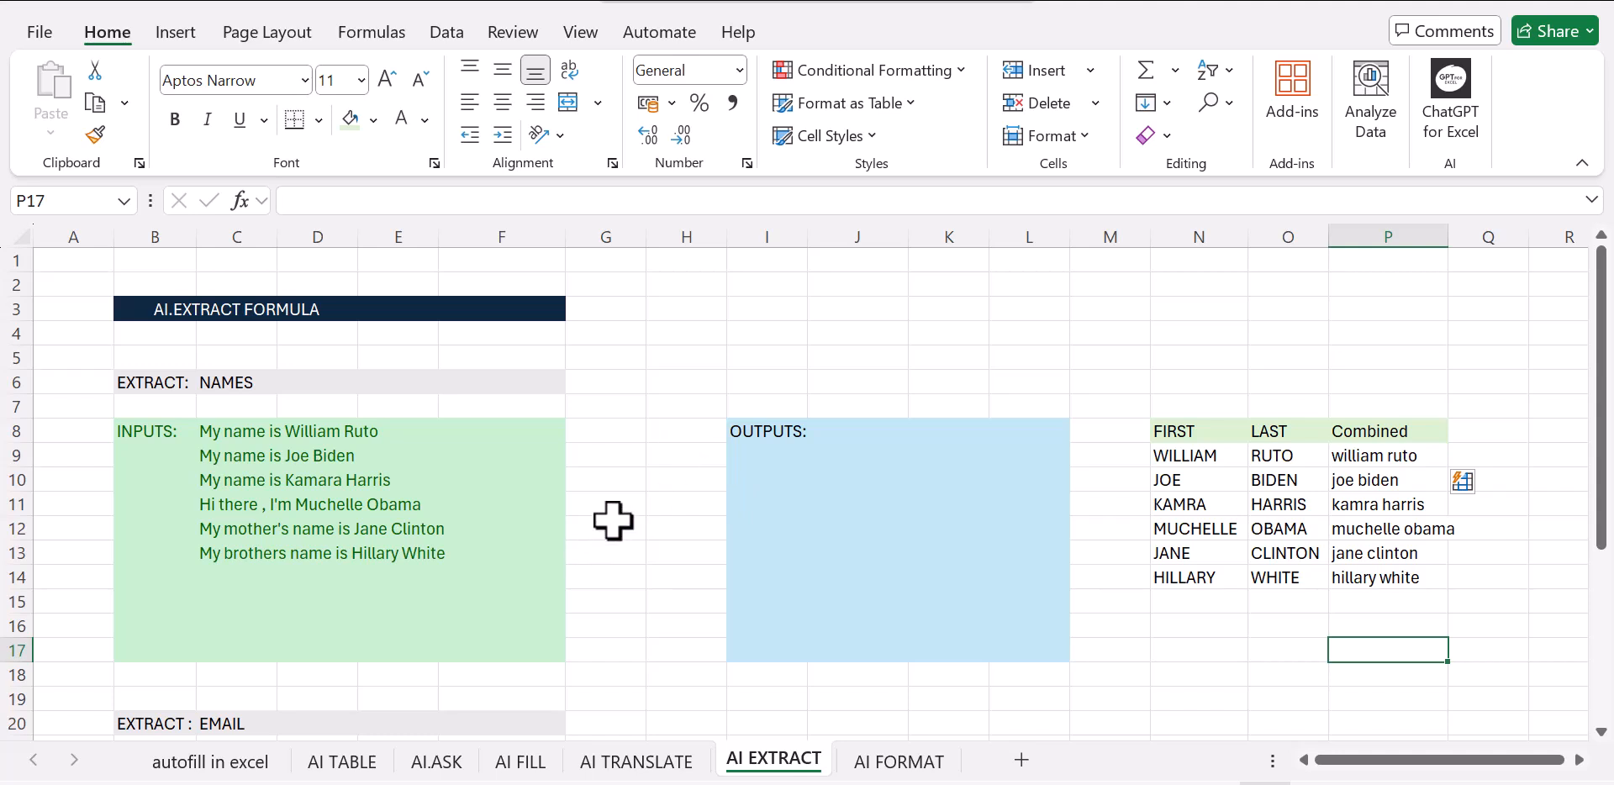
Enter the full name from the first input sentence in J8, and try to Flash Fill the names below it
left_click(639, 489)
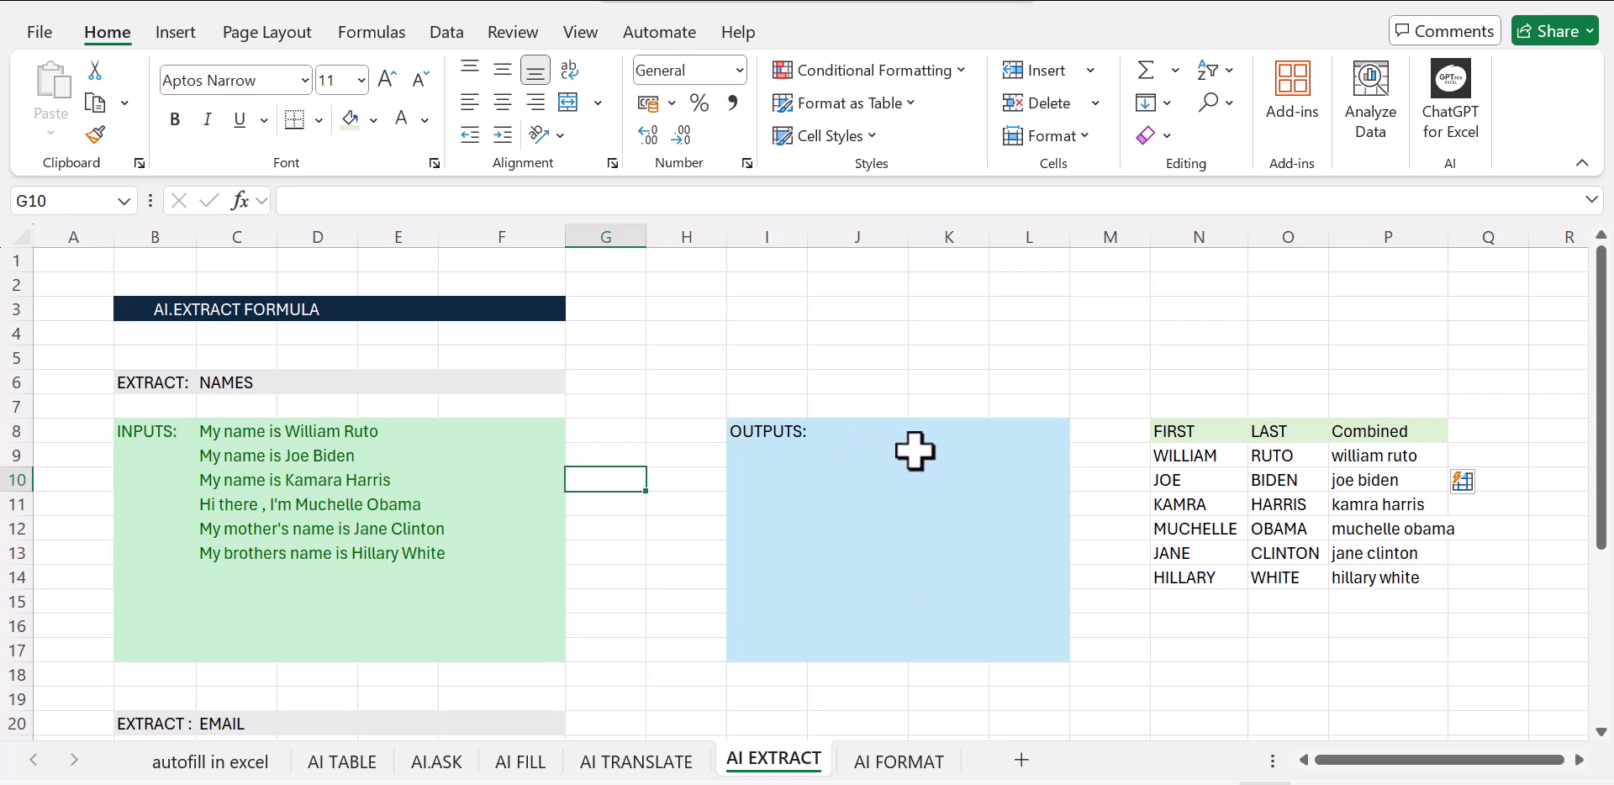
left_click(842, 433)
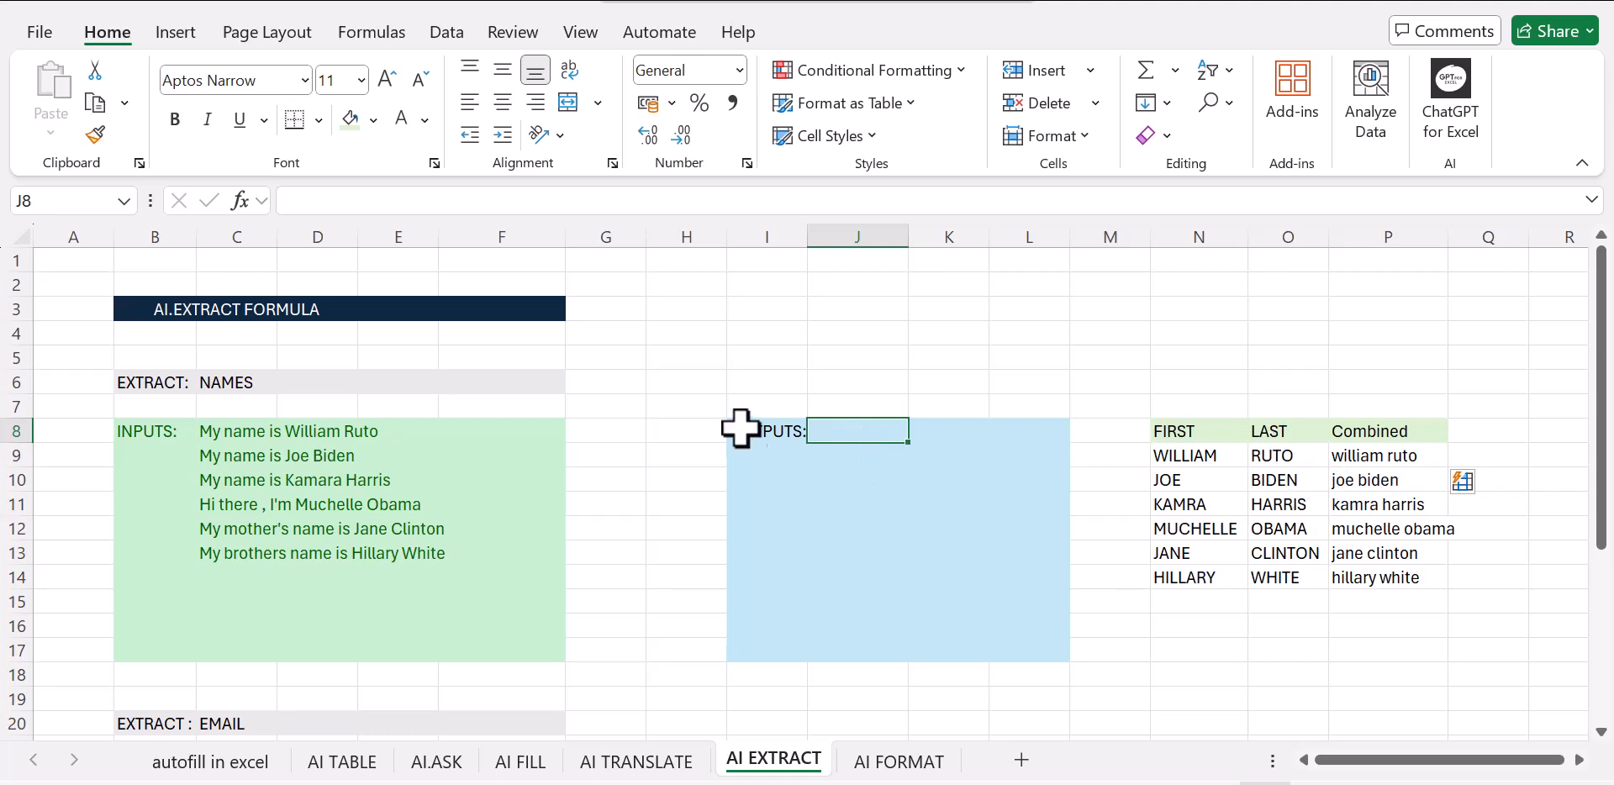
type("william")
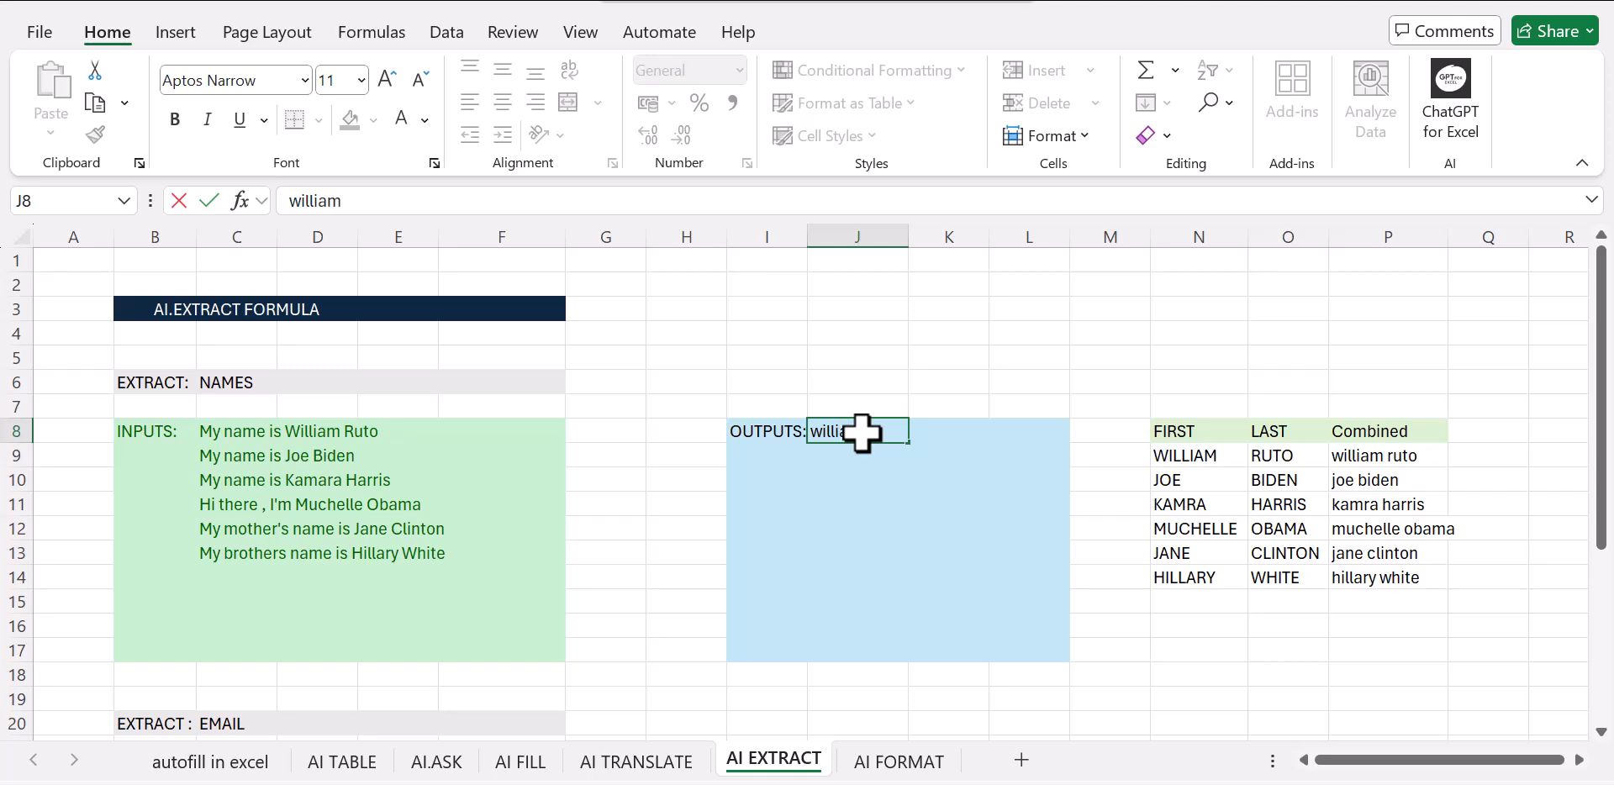
type(" ruto")
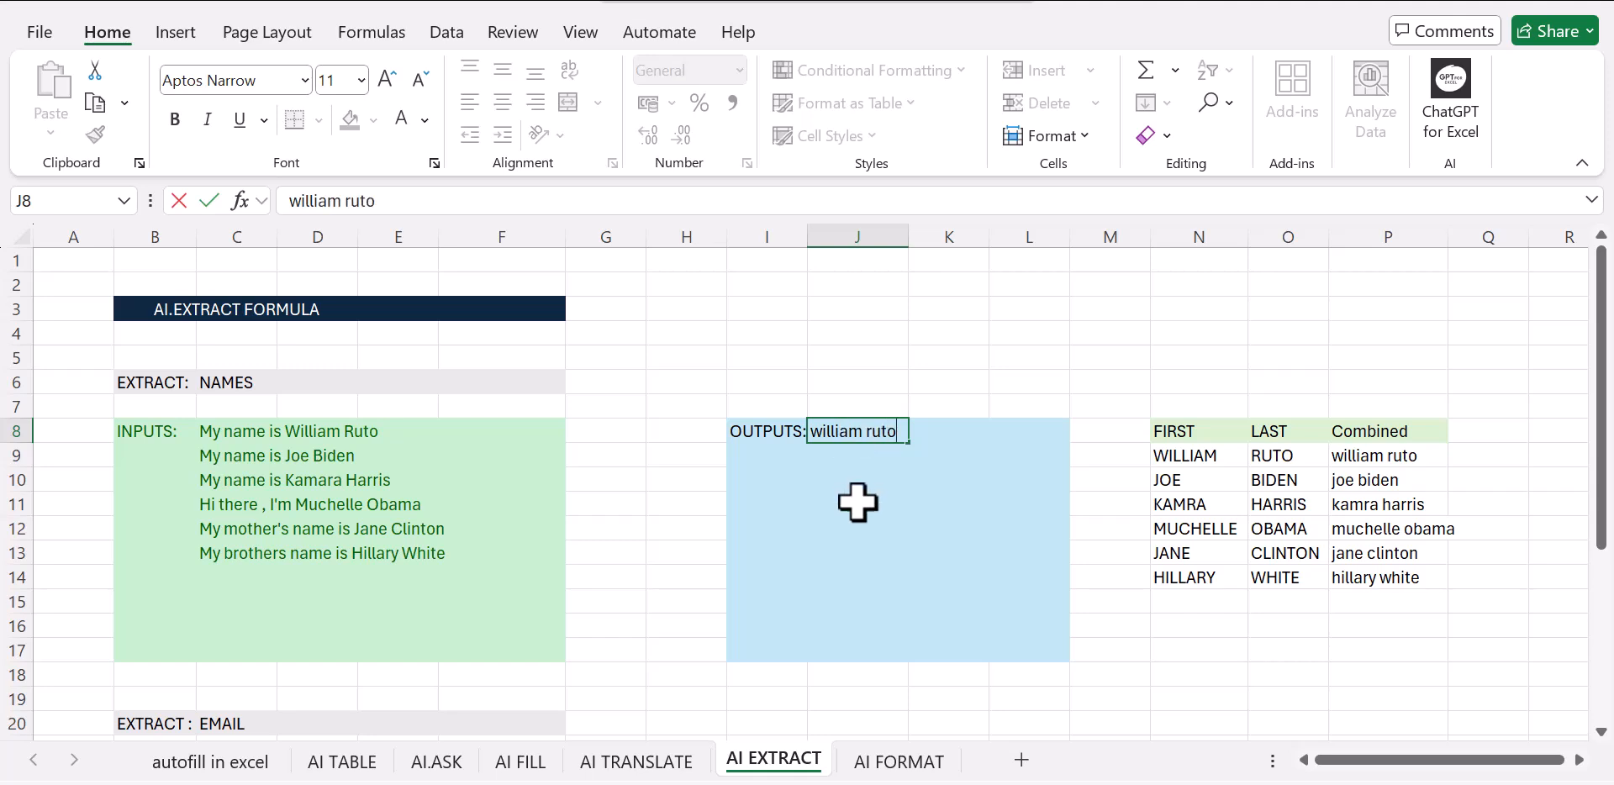
left_click(858, 500)
left_click(866, 432)
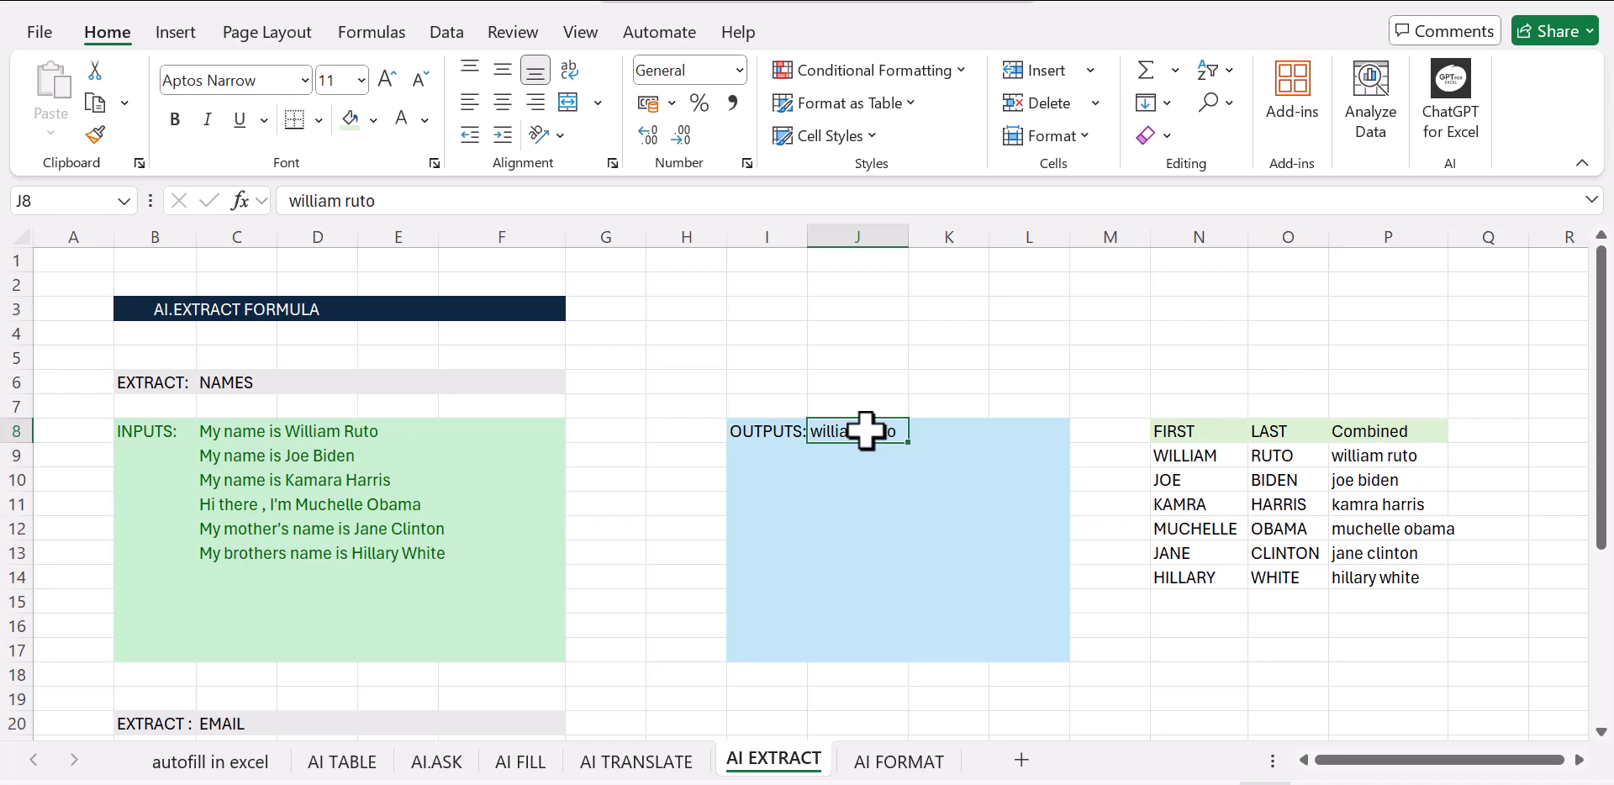
key("ctrl+e")
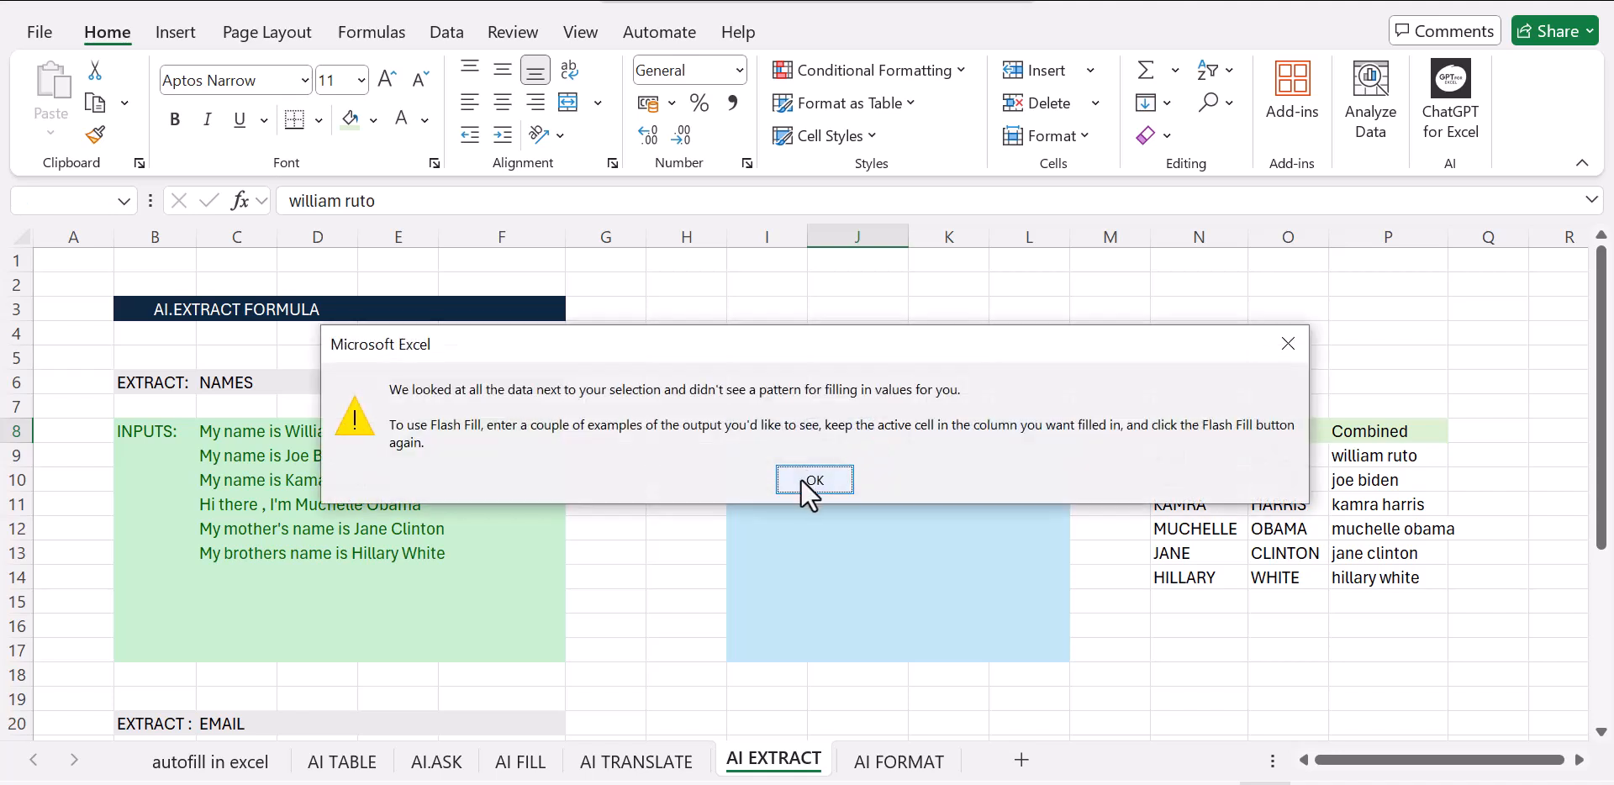
left_click(803, 478)
left_click(870, 622)
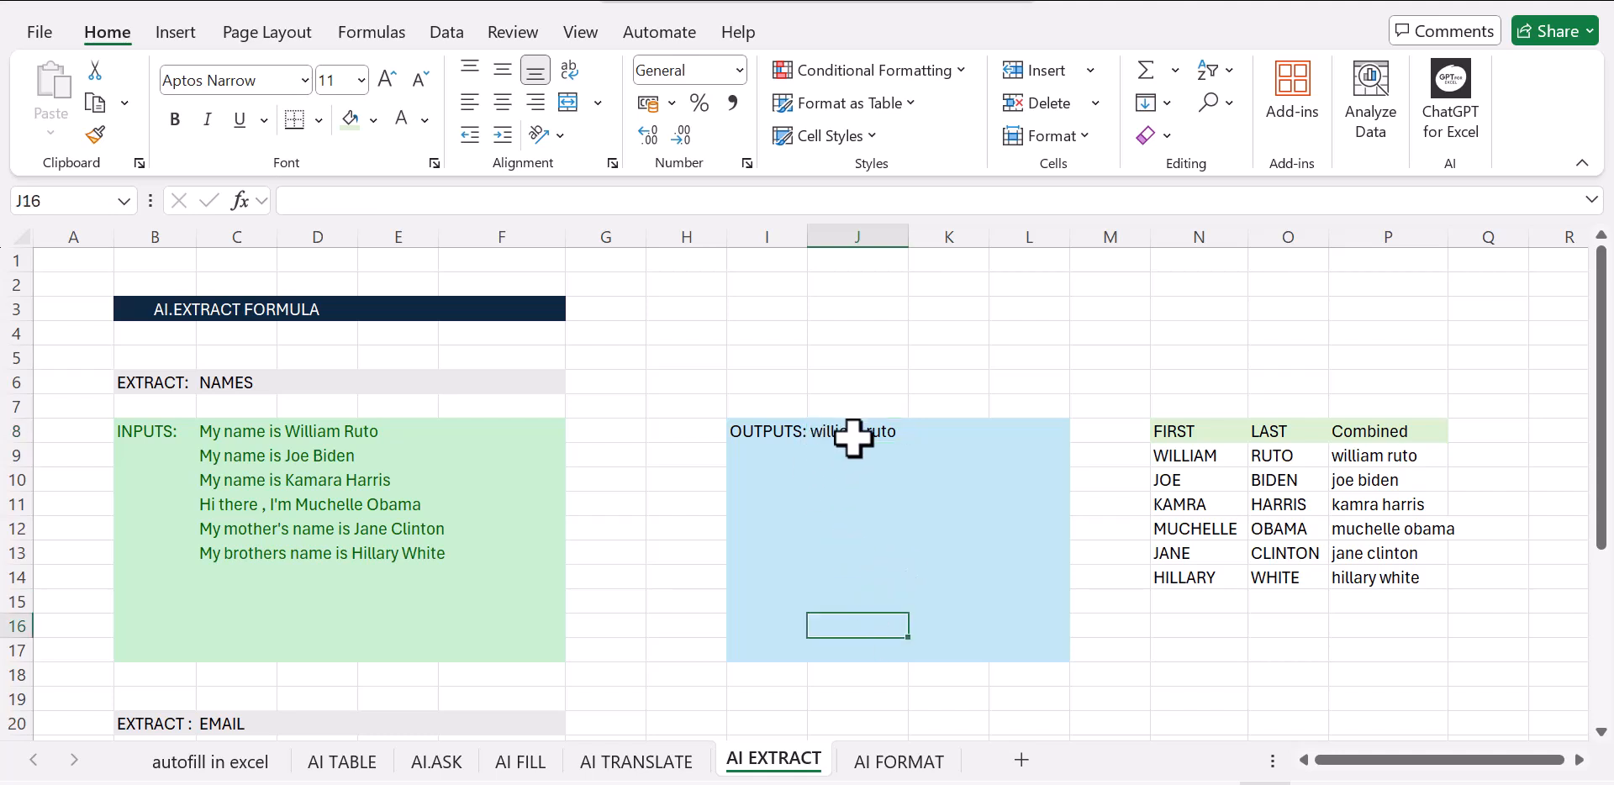
Try Flash Fill on the selected output range J8:J15
left_click_drag(852, 437, 898, 599)
left_click(1020, 546)
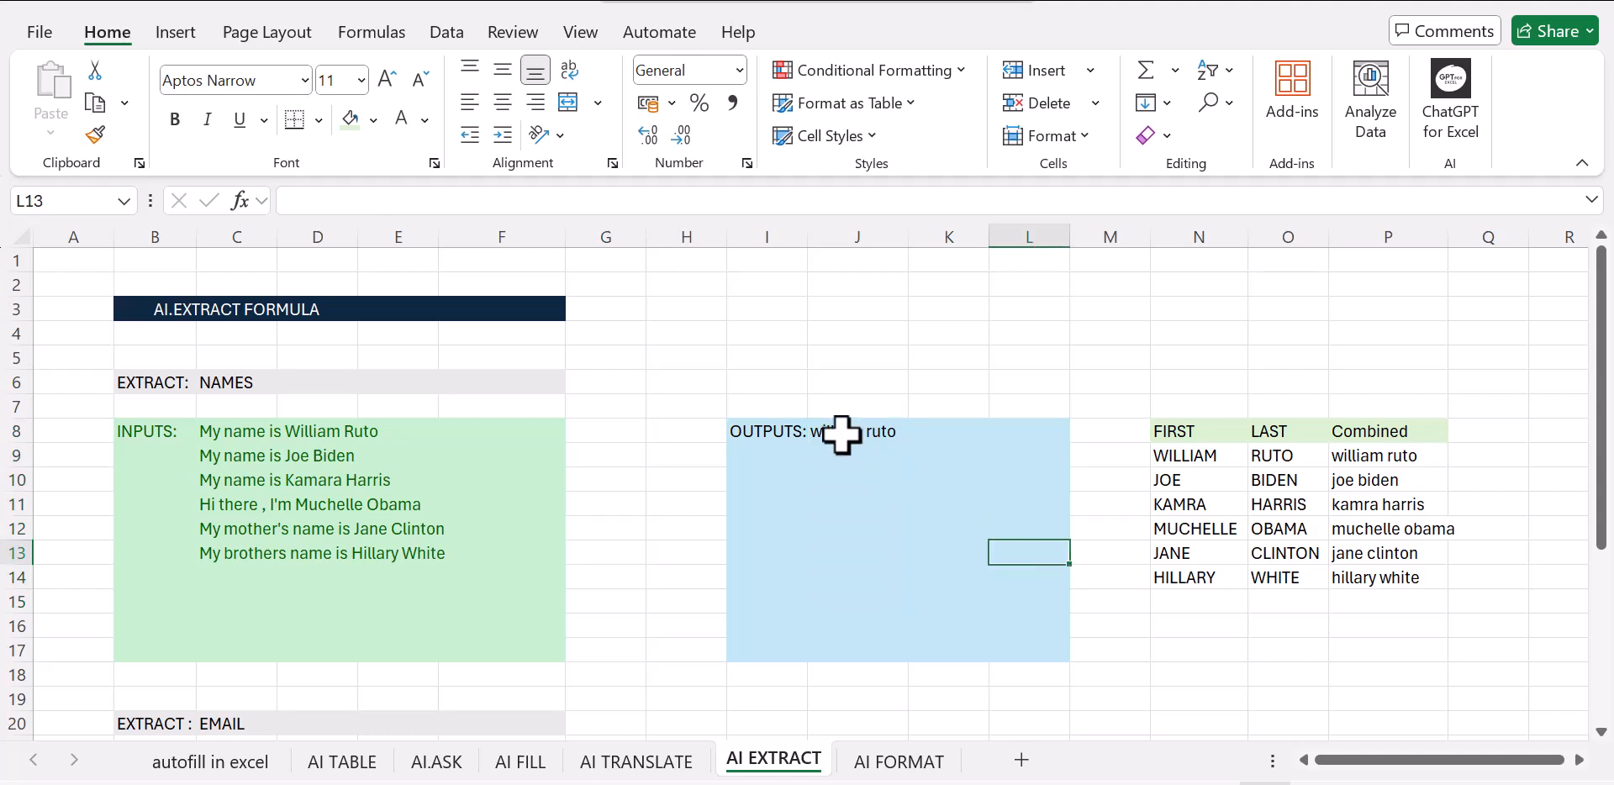
left_click_drag(833, 436, 857, 599)
key("ctrl+e")
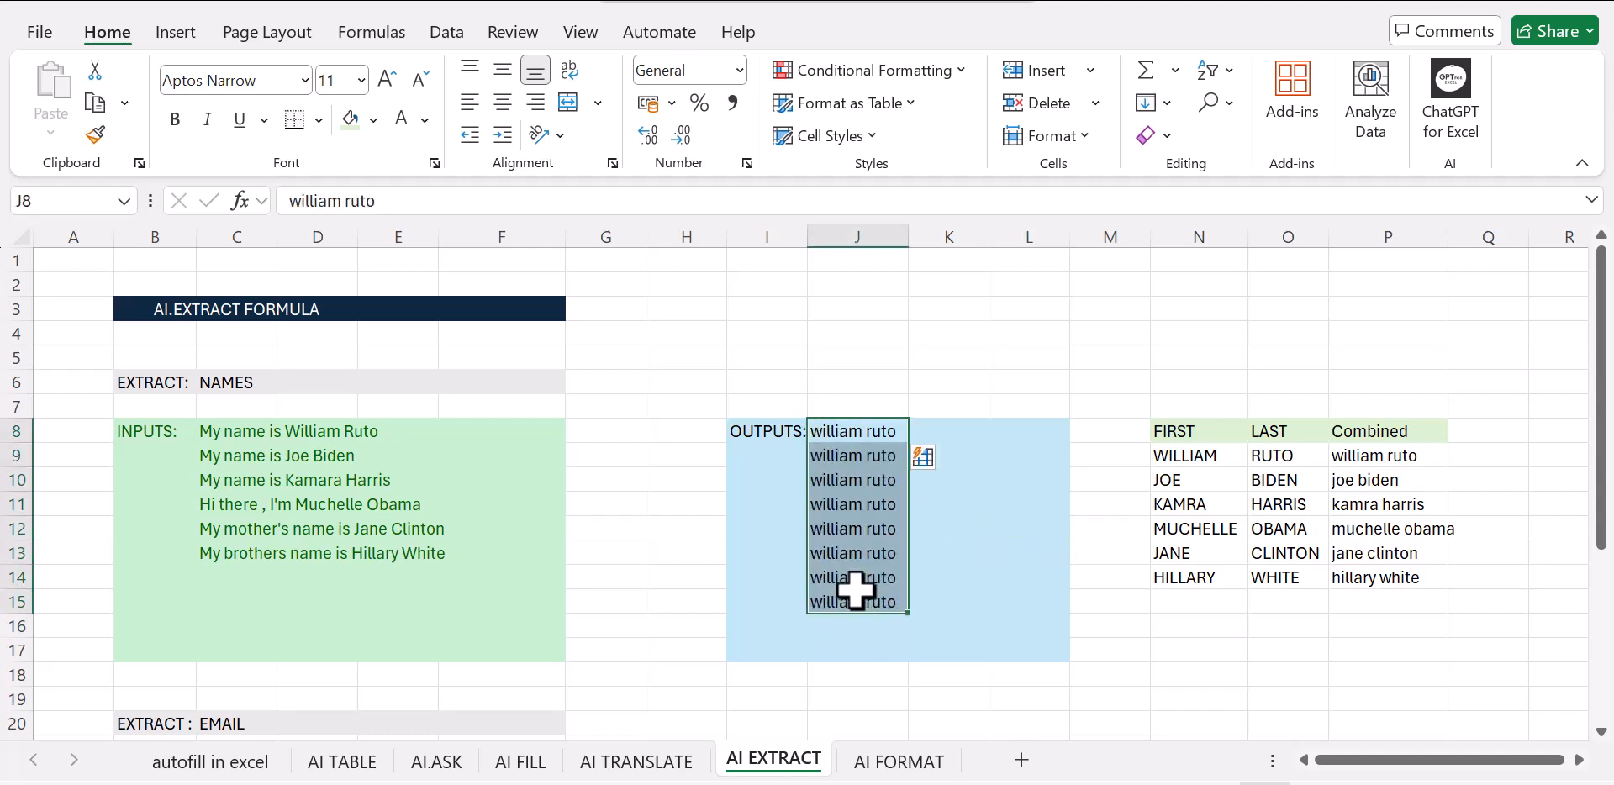
left_click(999, 528)
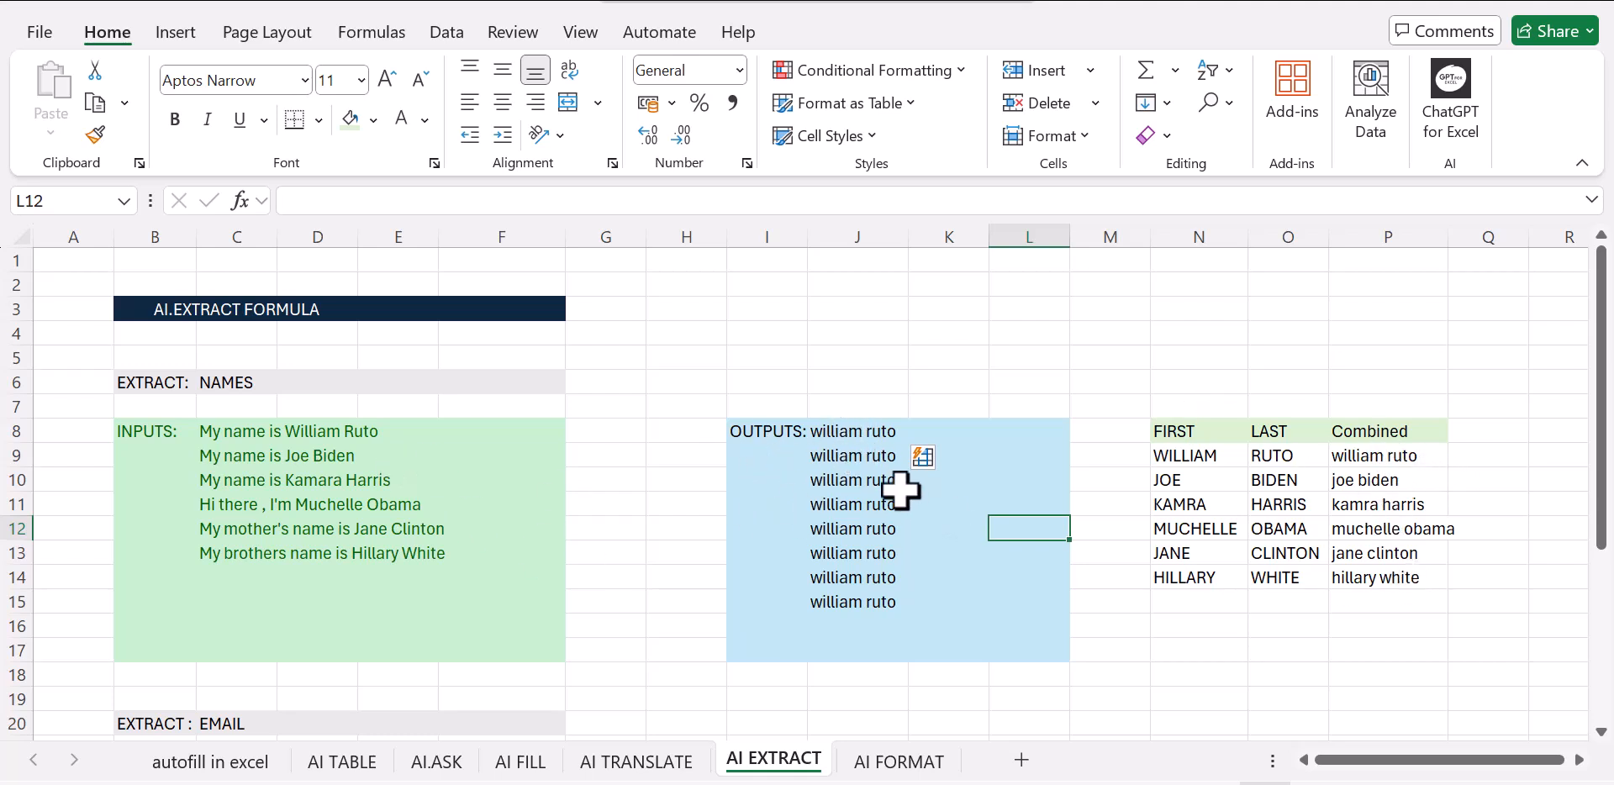
Delete the trial name entries from J8:J15 in the names output area
left_click(863, 461)
key("BackSpace")
left_click(847, 506)
key("BackSpace")
left_click(854, 462)
left_click(856, 488)
key("BackSpace")
key("BackSpace")
left_click(857, 529)
key("BackSpace")
left_click(857, 553)
key("BackSpace")
left_click(849, 577)
key("BackSpace")
left_click(842, 605)
key("BackSpace")
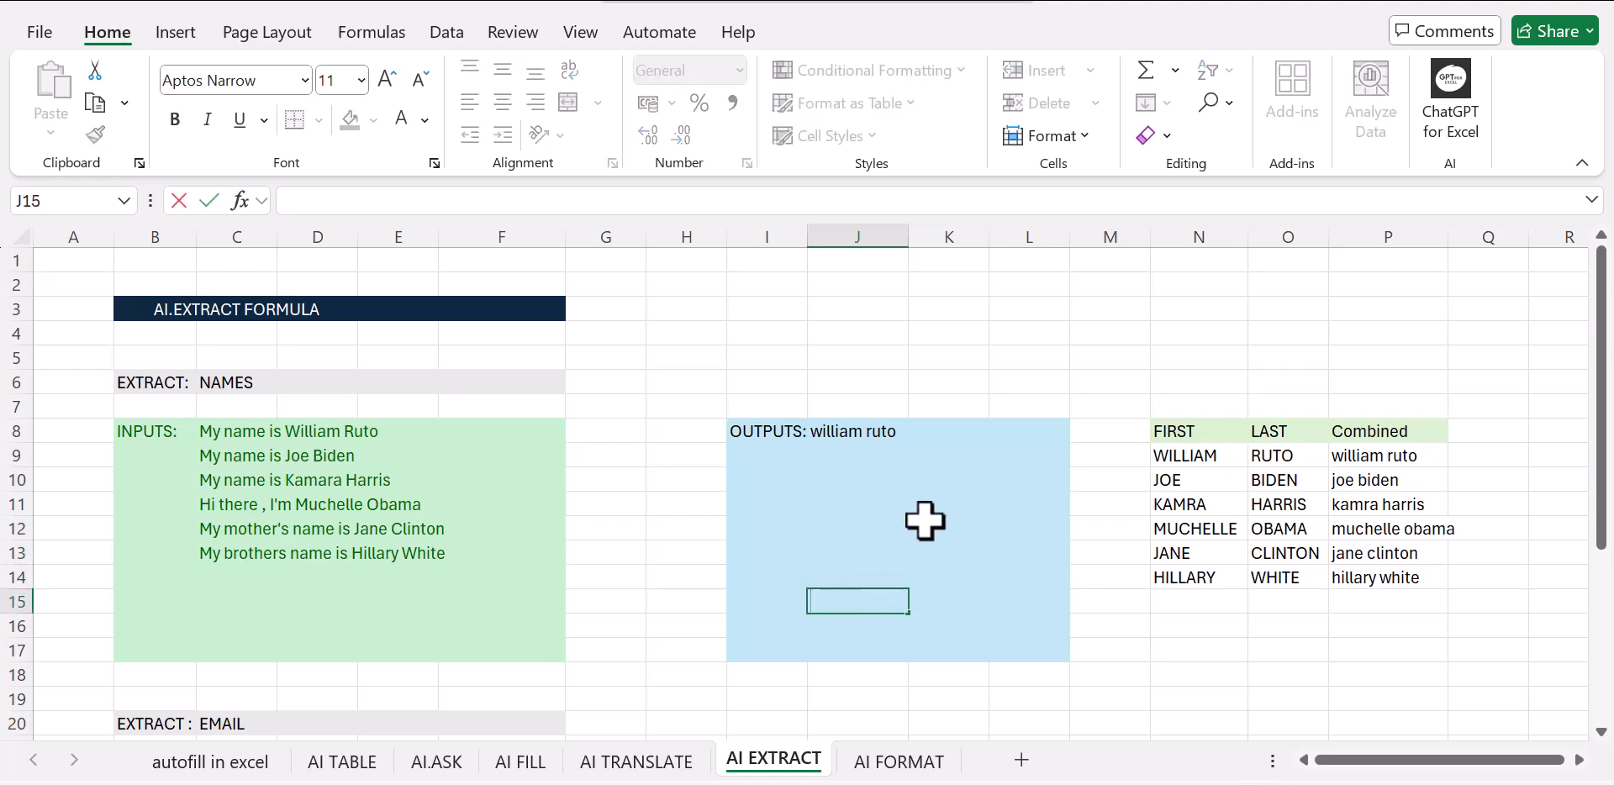
left_click(929, 525)
left_click(838, 432)
key("BackSpace")
left_click(889, 521)
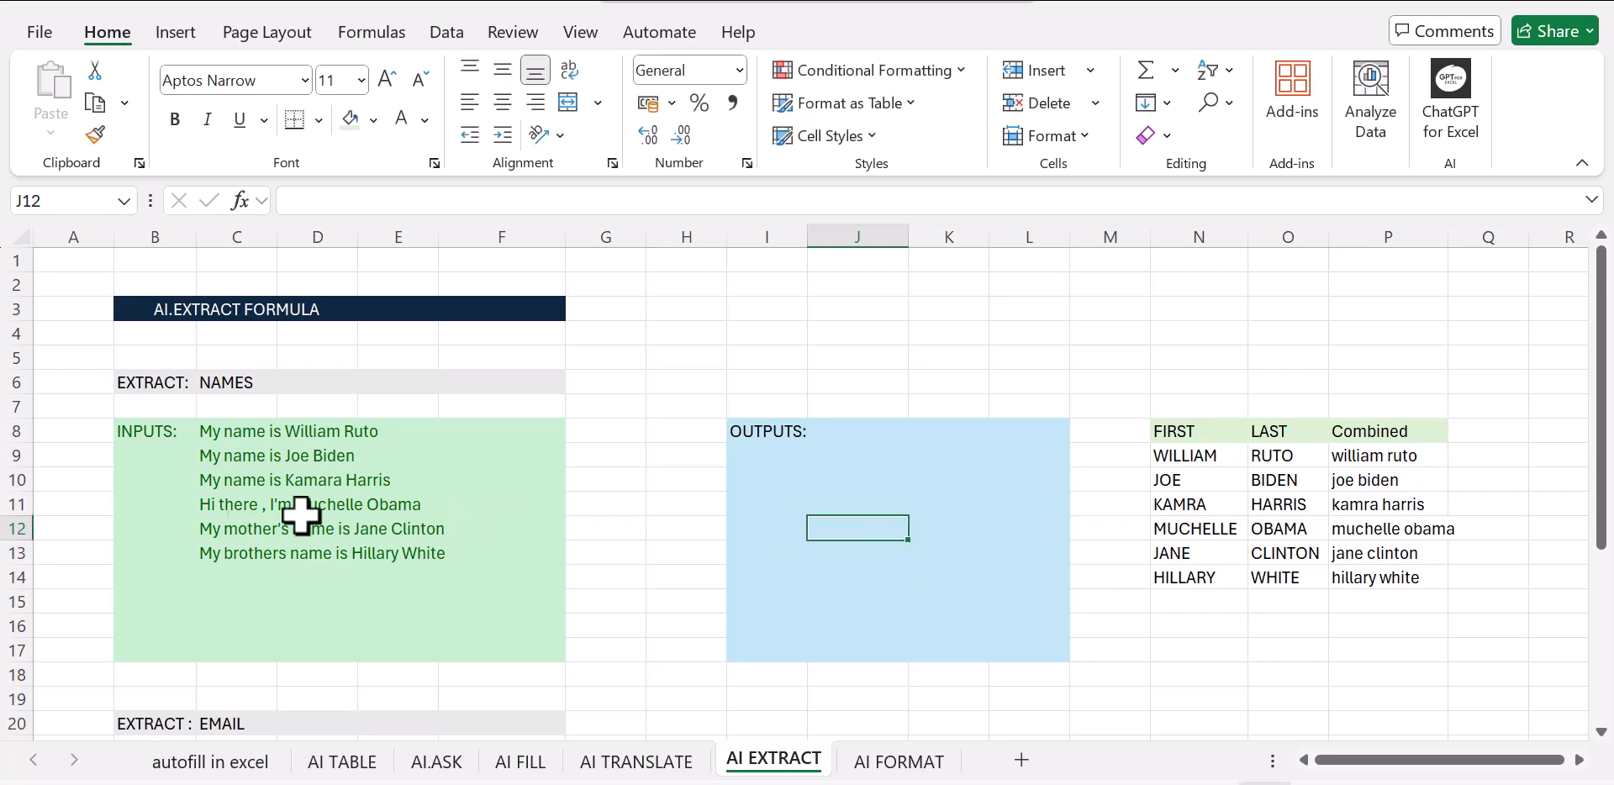
Enter =AI.EXTRACT(C8:E13,C6) in J8 to extract the names from the input sentences
left_click(857, 432)
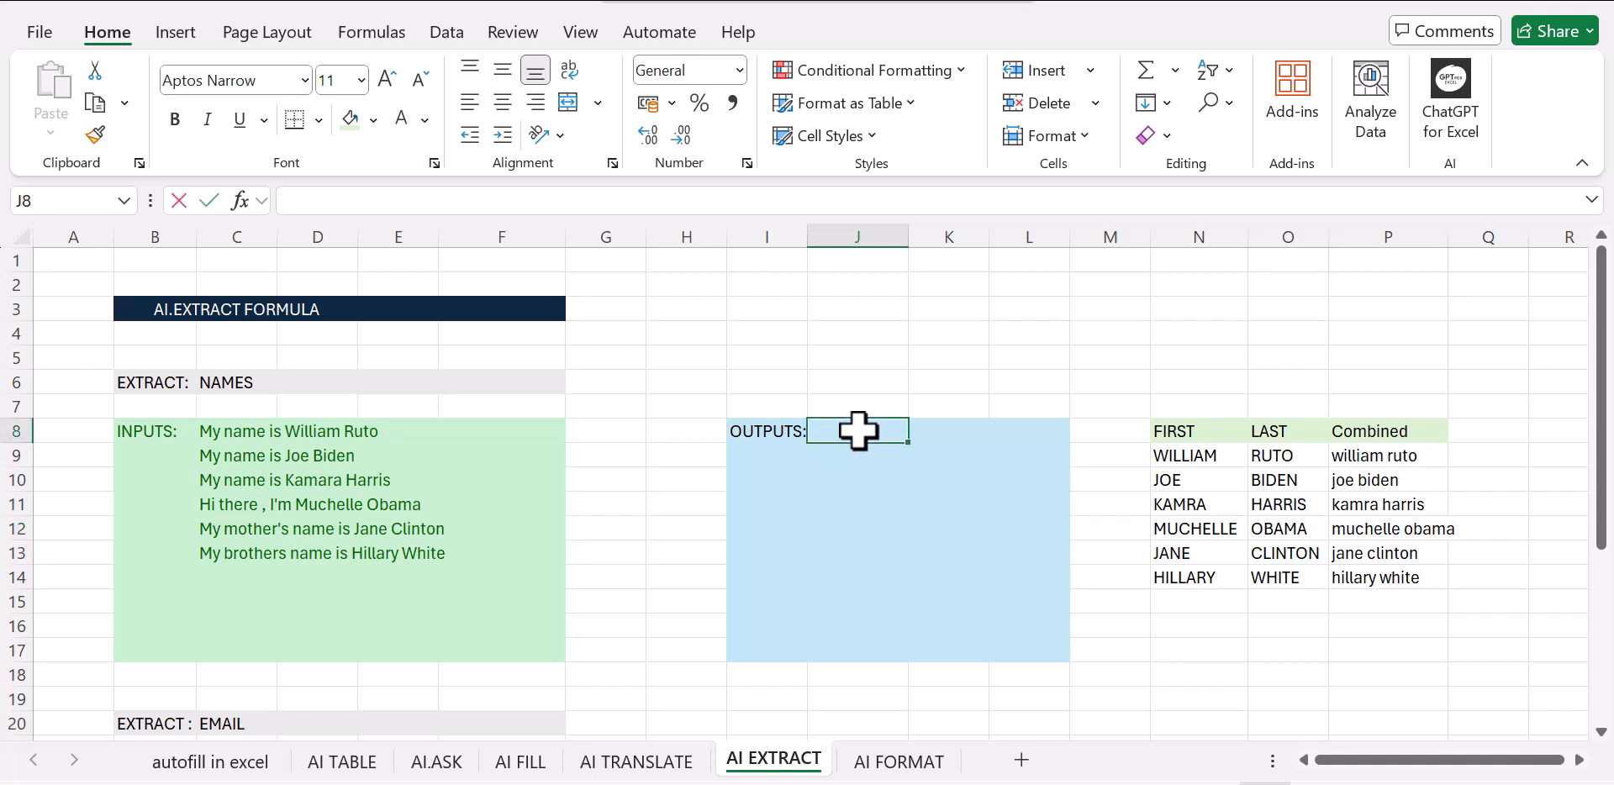
type("=ai")
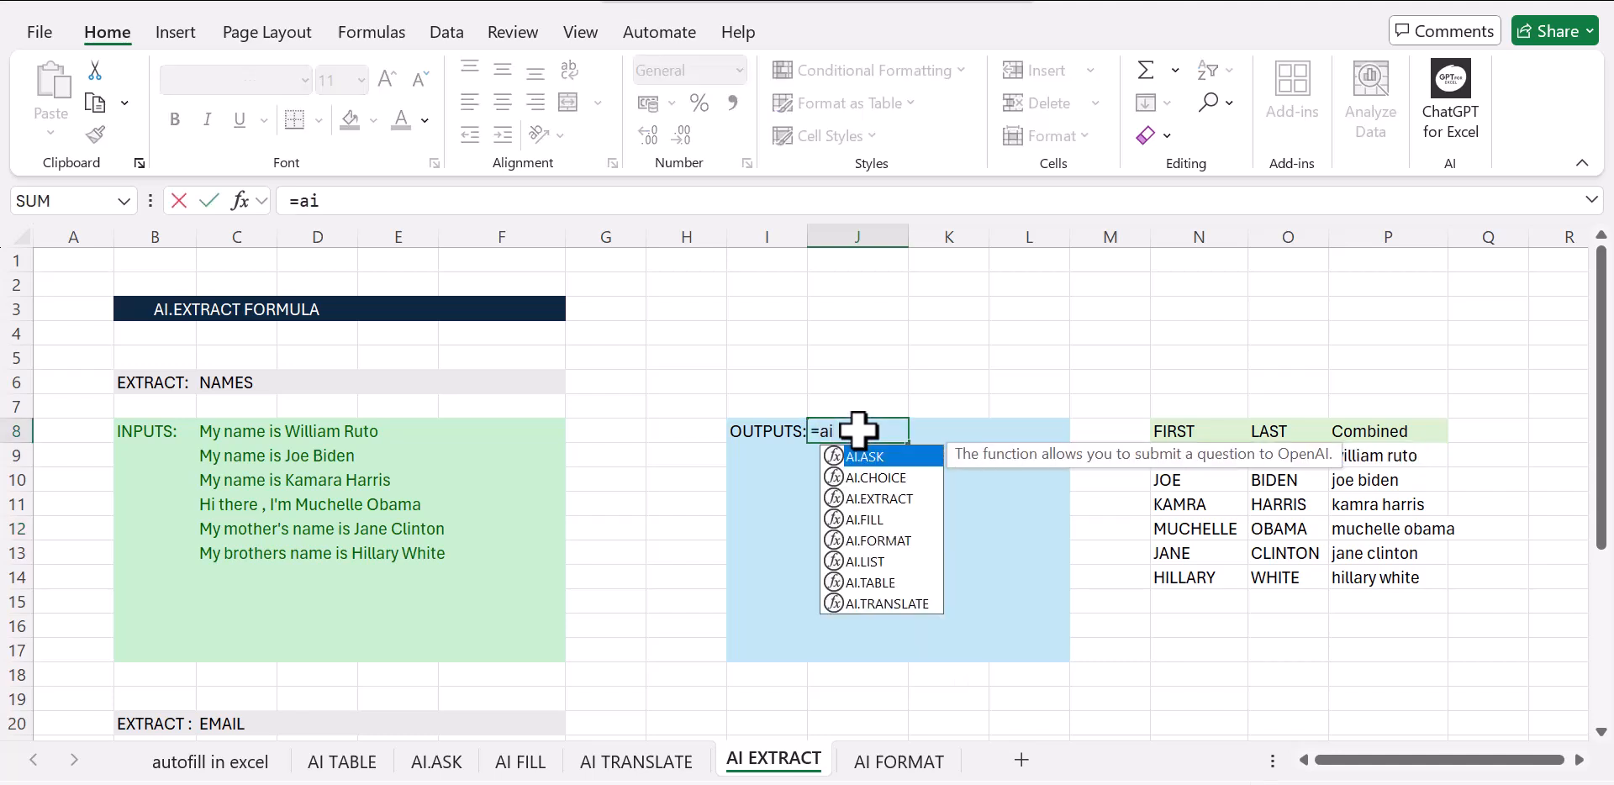
left_click(884, 497)
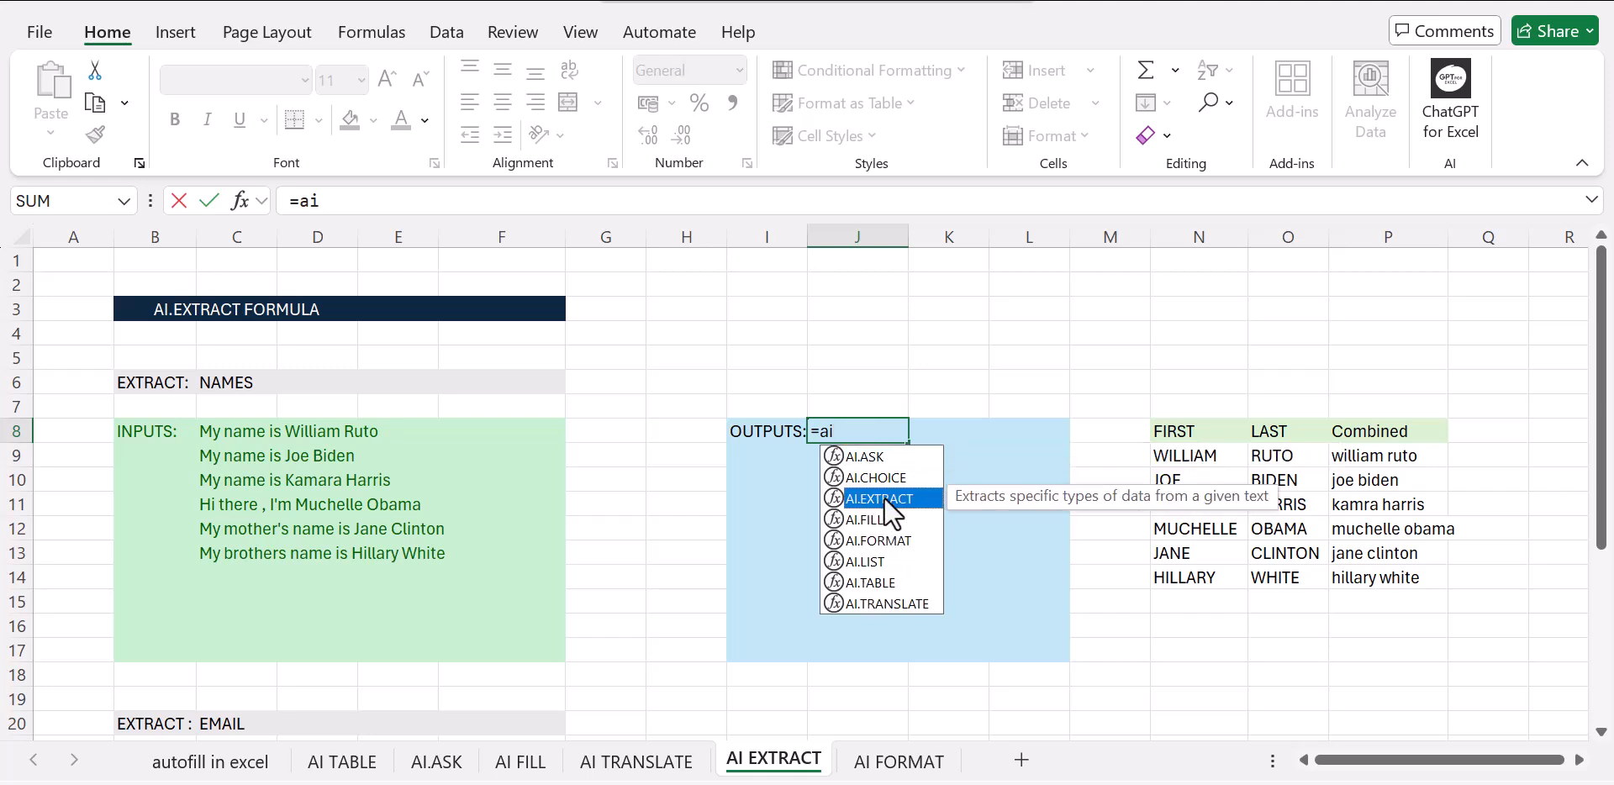
double_click(885, 497)
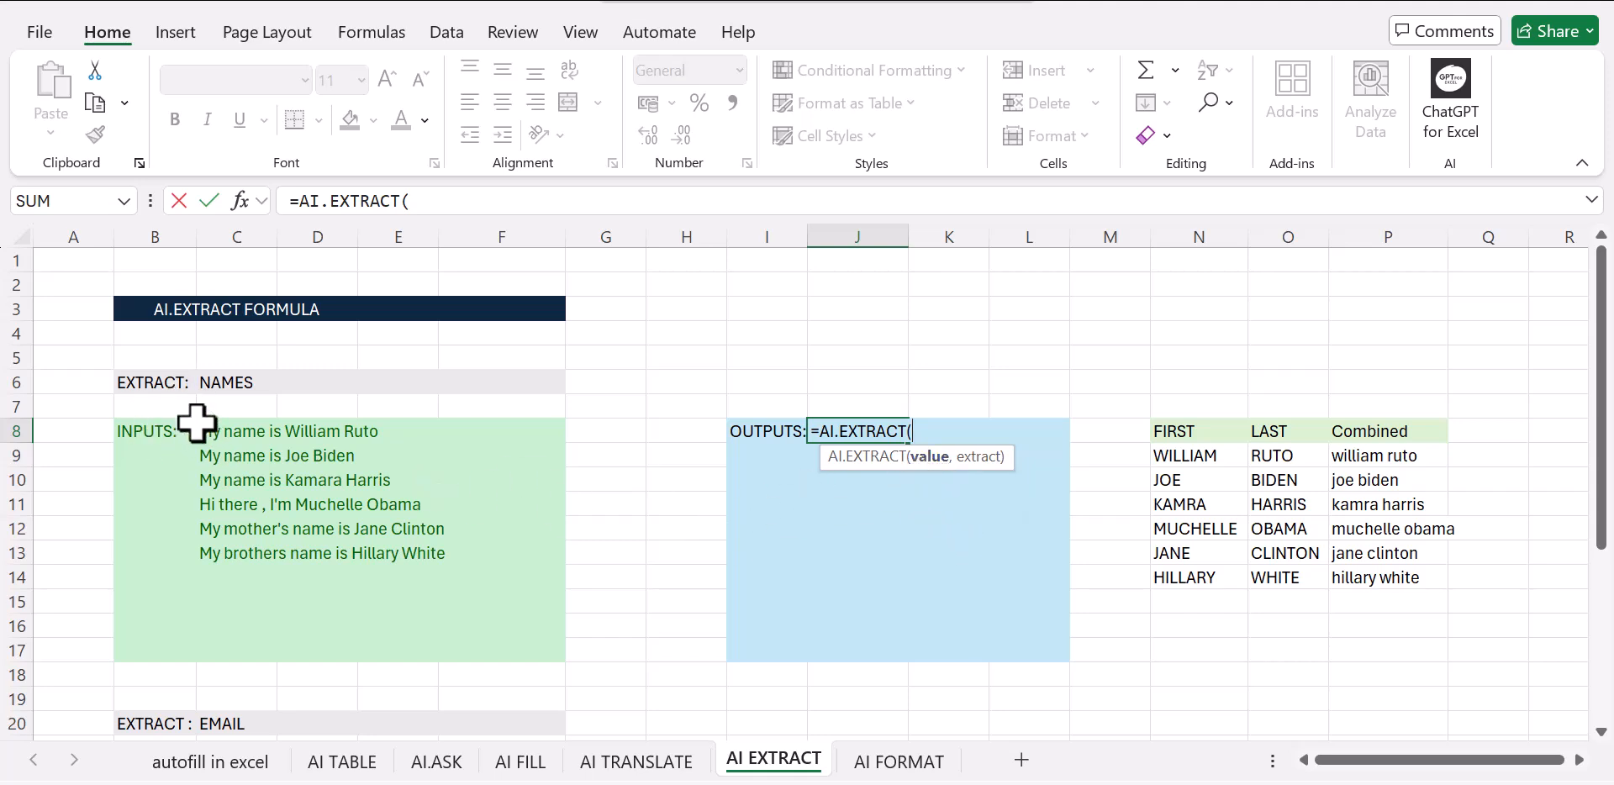
left_click_drag(205, 429, 429, 558)
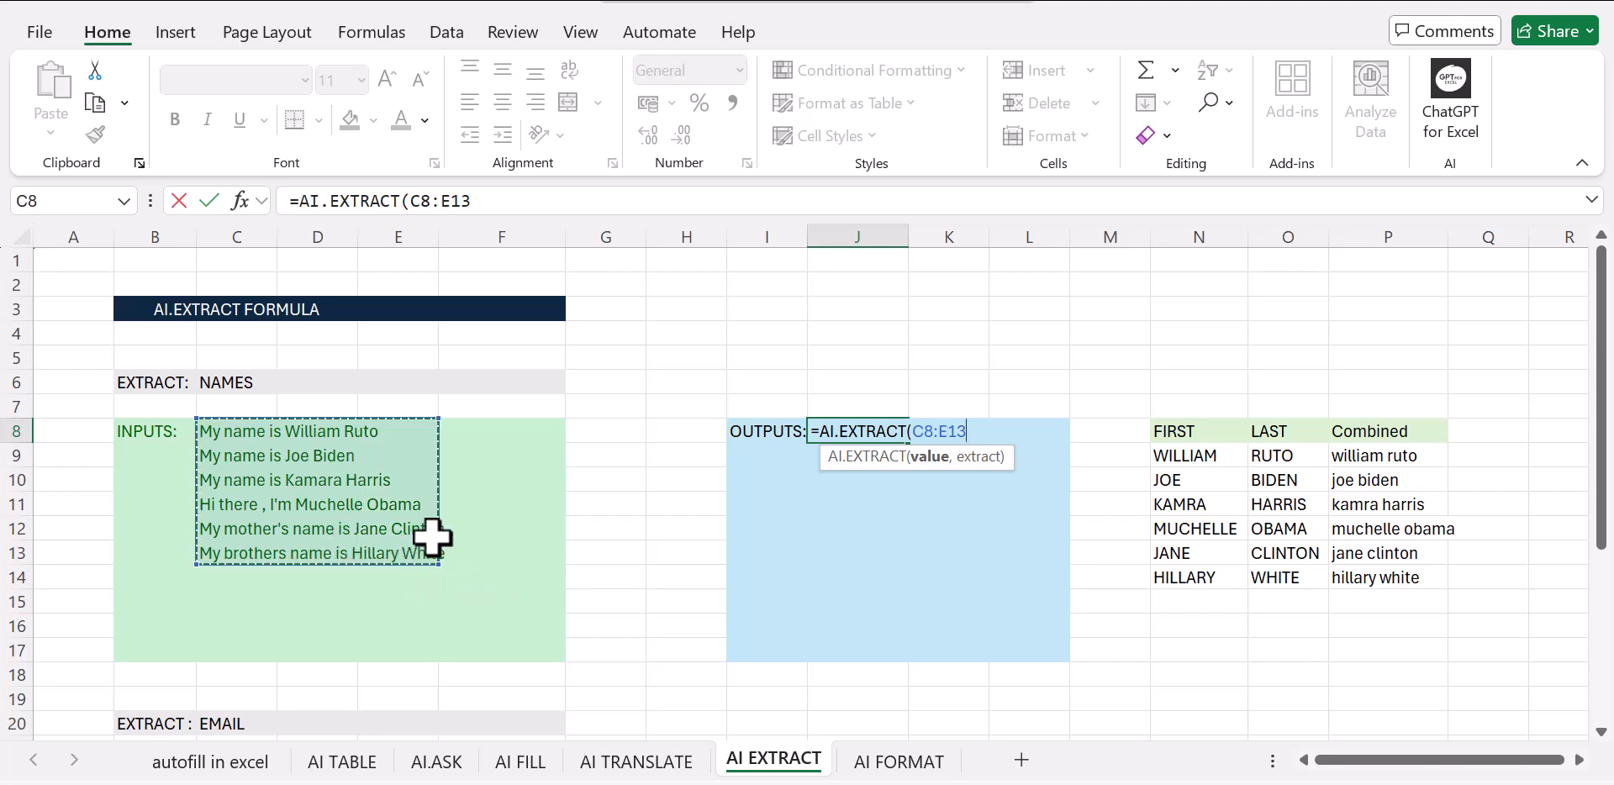
type(",")
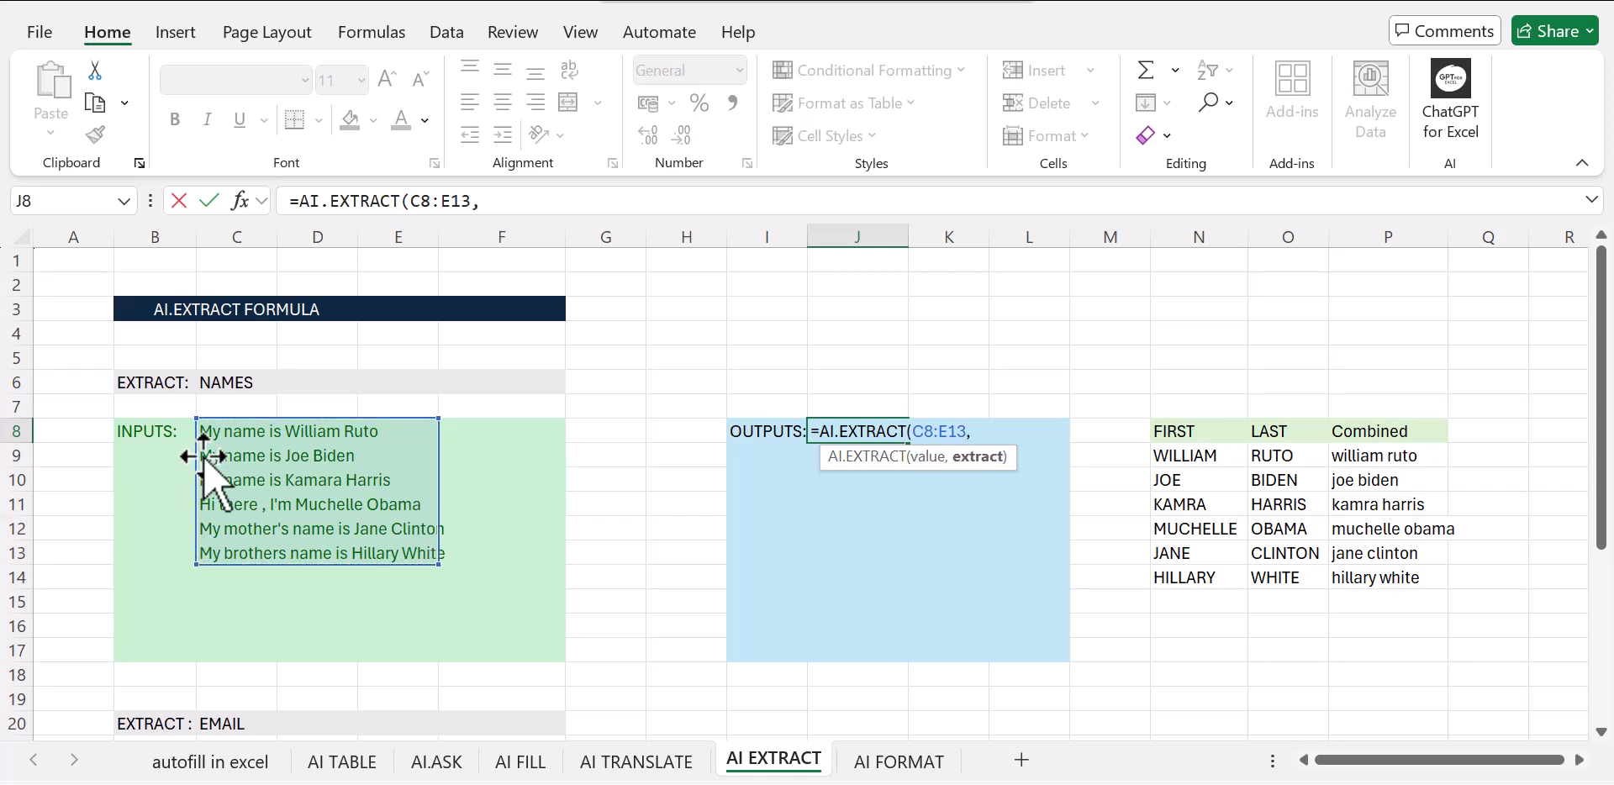
left_click(232, 382)
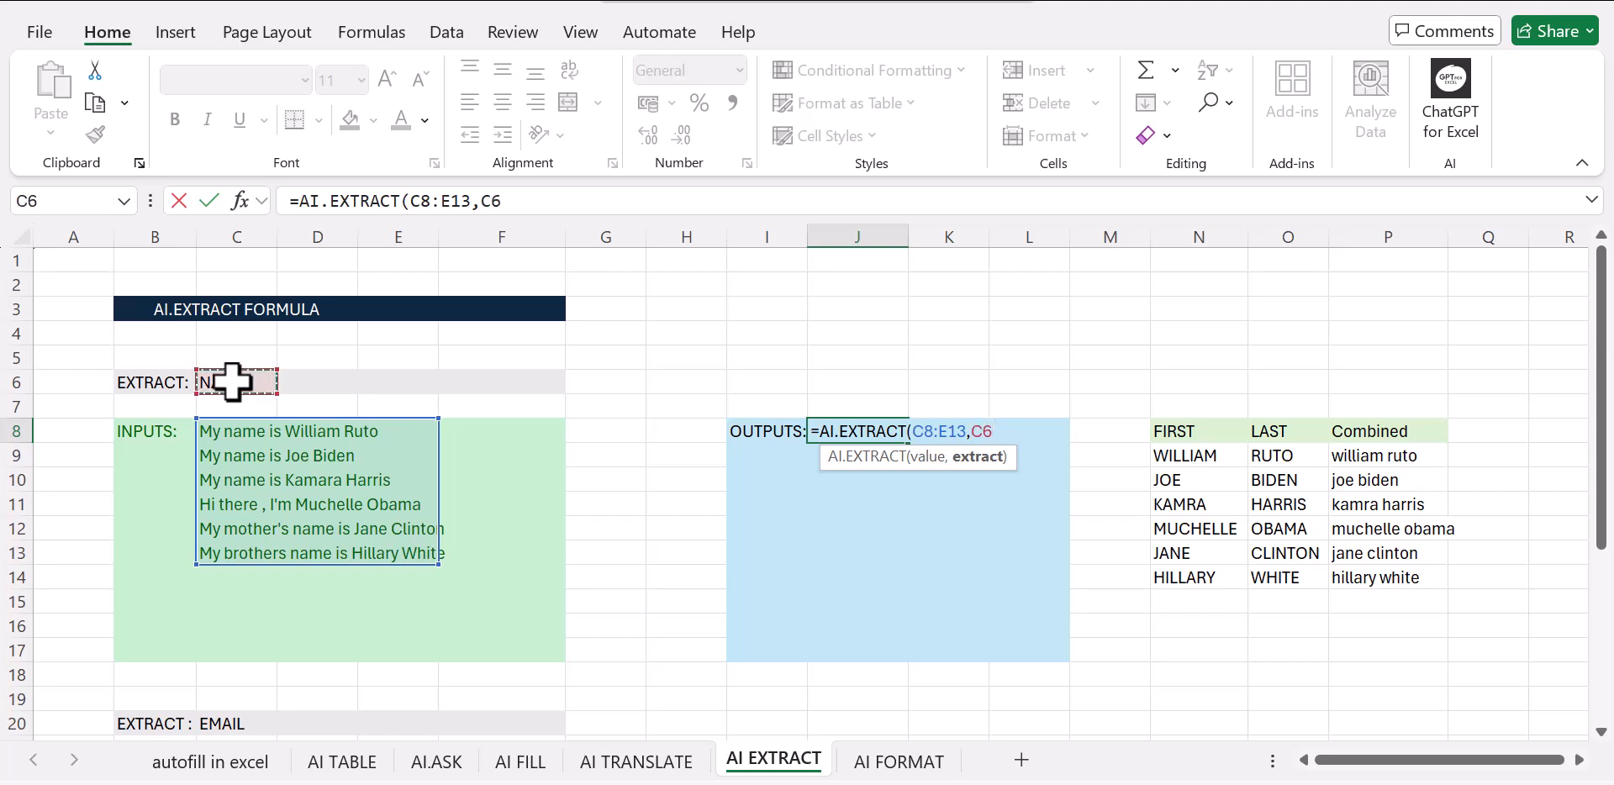
type(")")
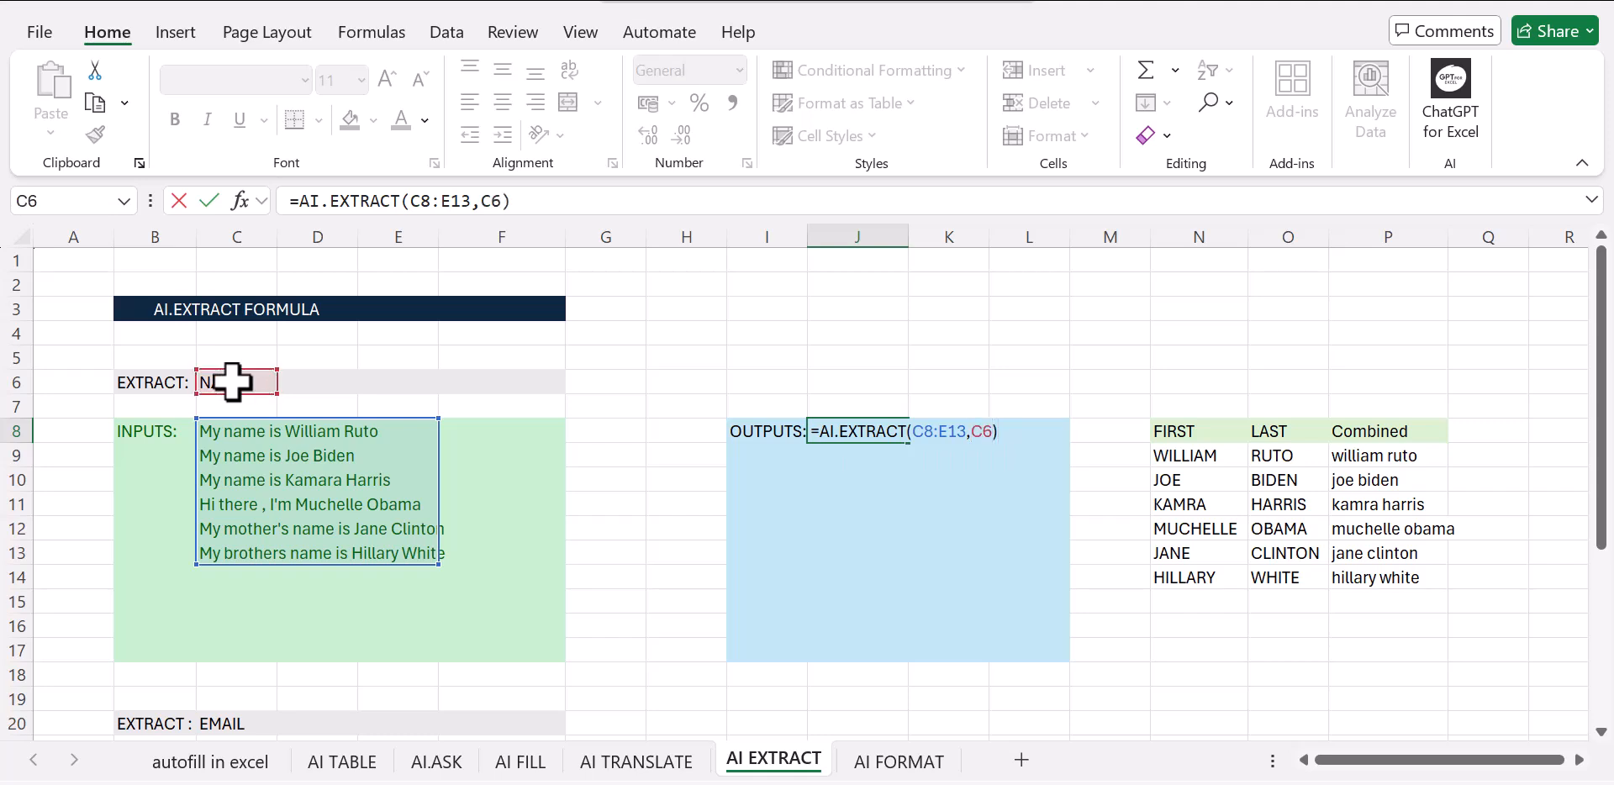
key("Return")
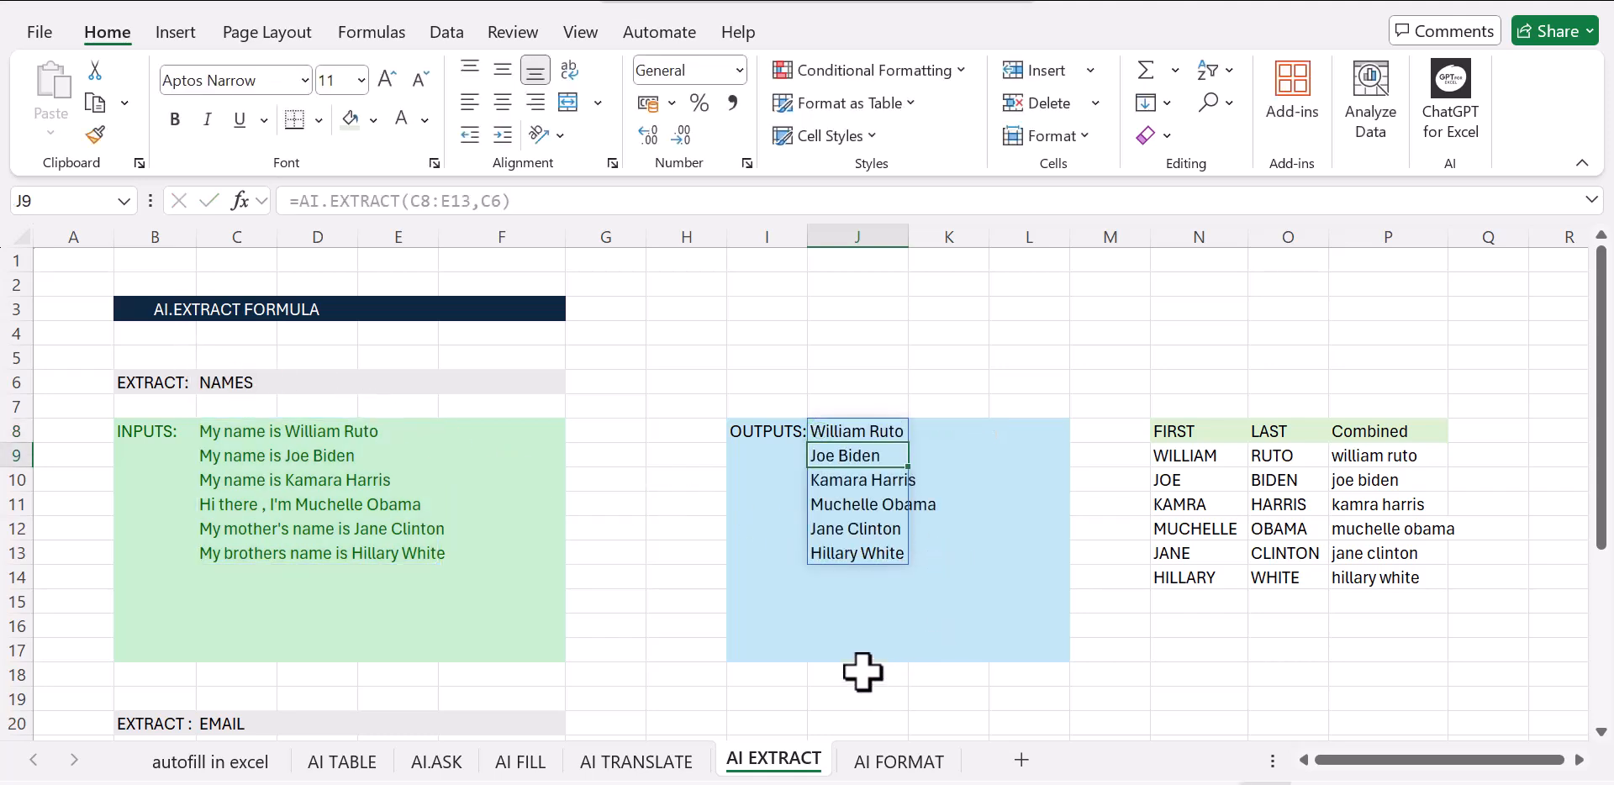
left_click(915, 674)
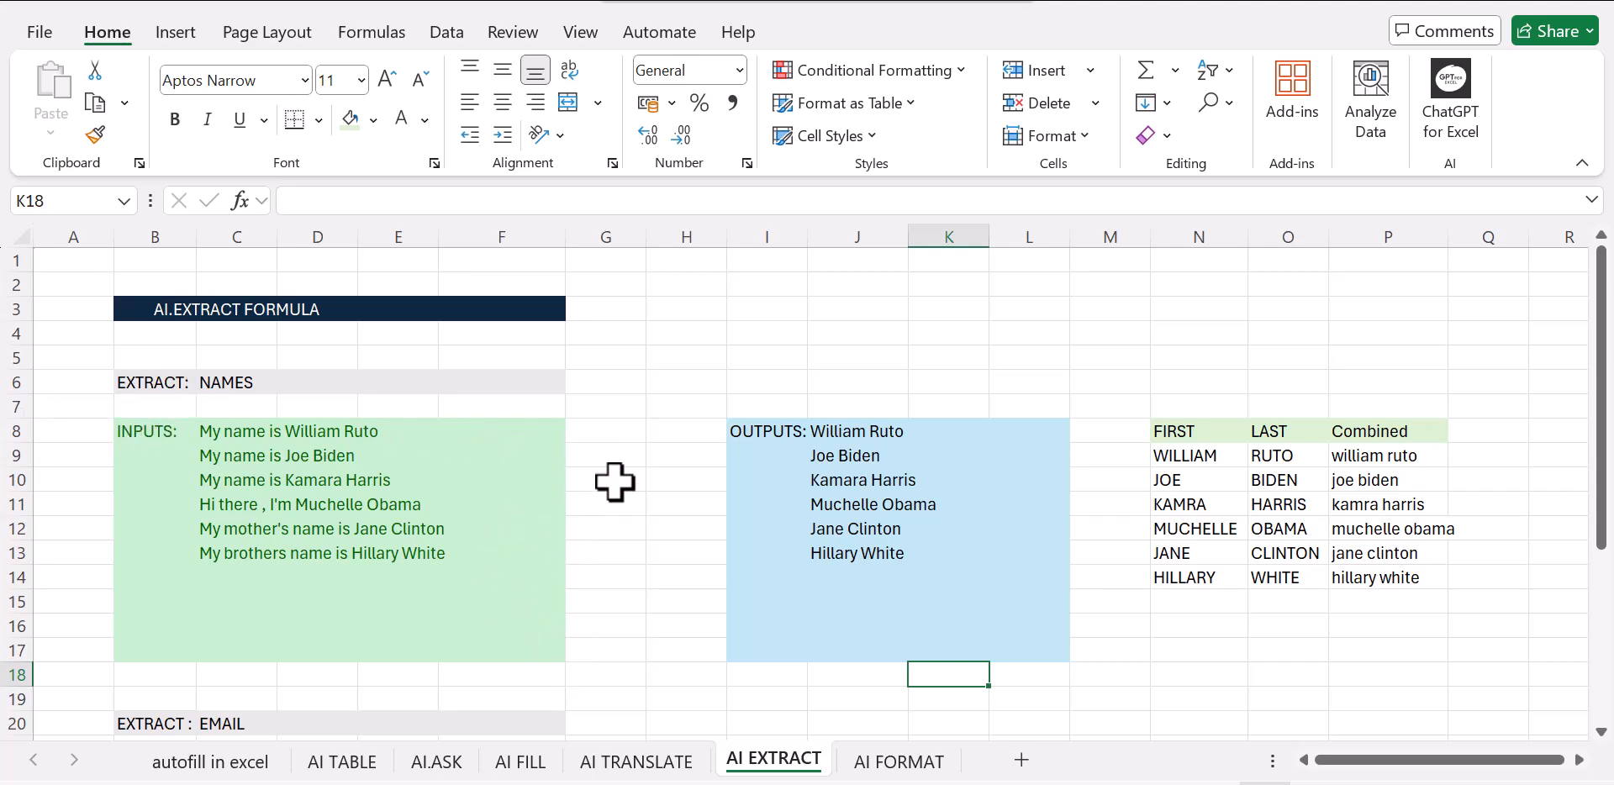
scroll(820, 503, "down", 1)
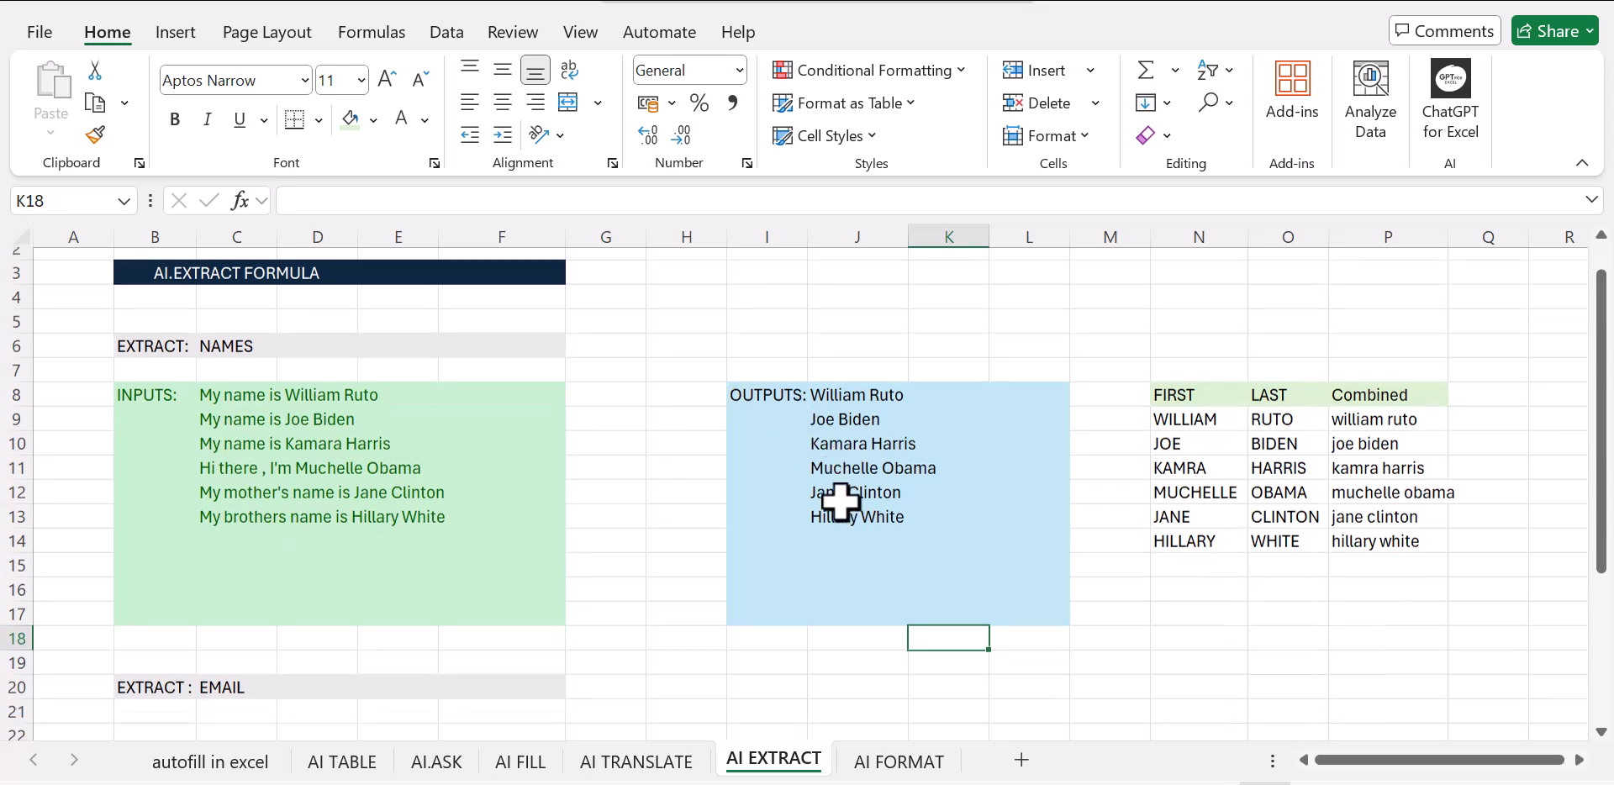
scroll(613, 468, "down", 2)
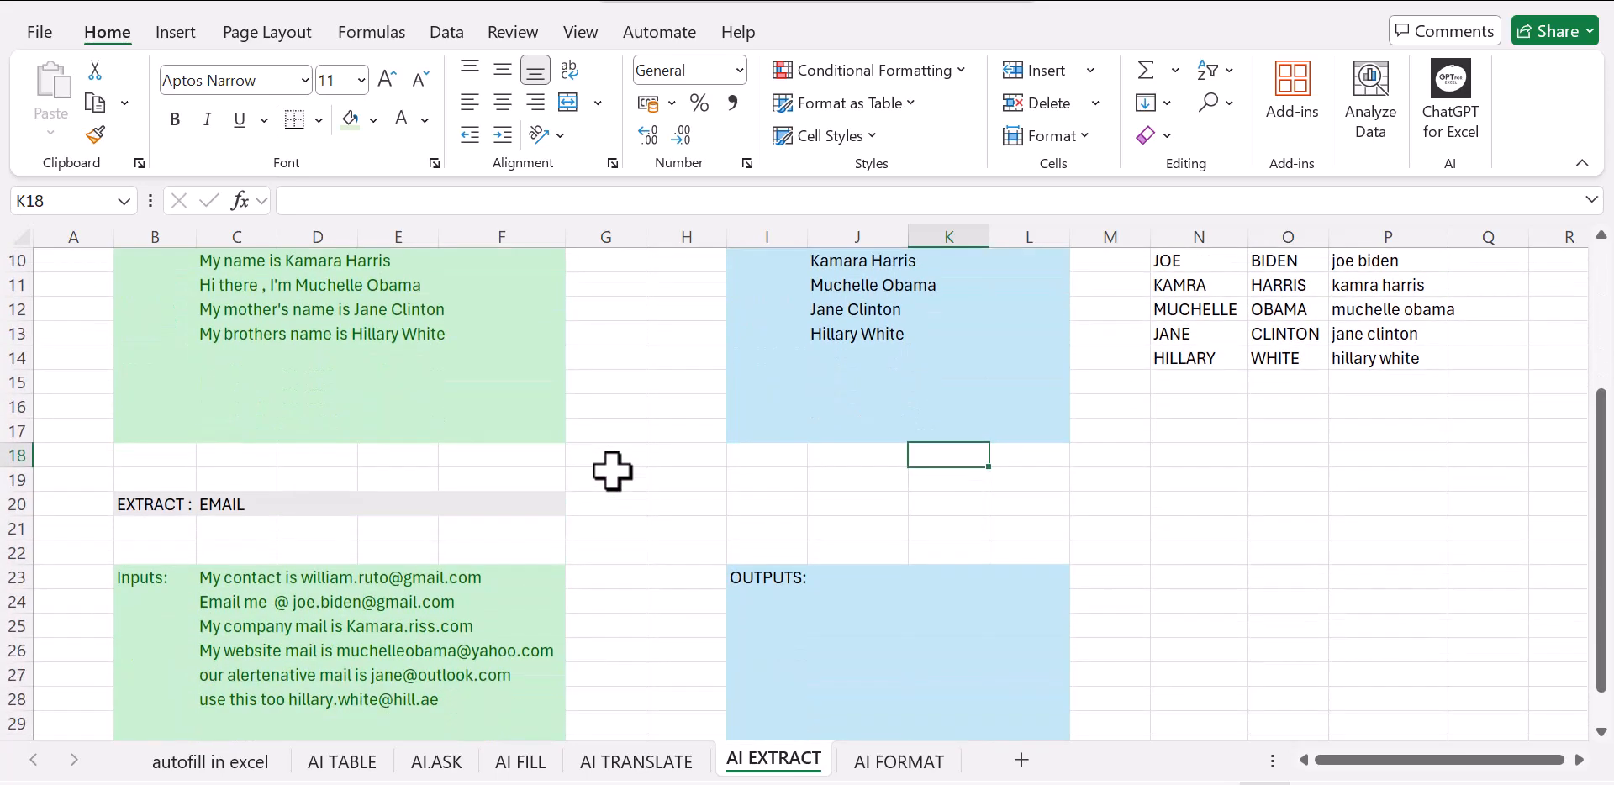
scroll(612, 476, "up", 1)
scroll(612, 476, "up", 2)
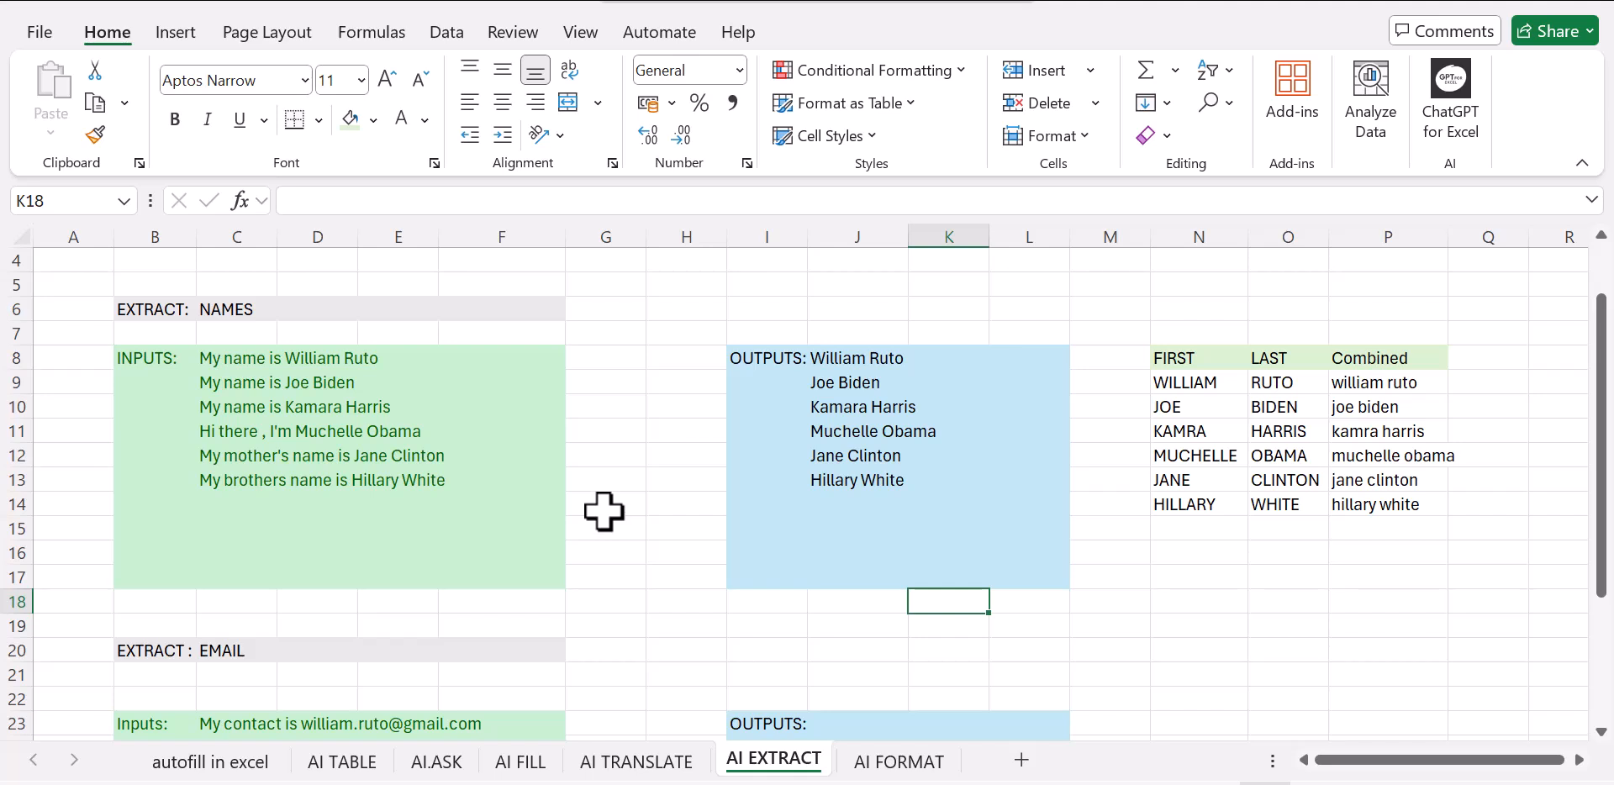
Enter =AI.EXTRACT(C23:F28,C20) in J23 to extract the email addresses from the input sentences
scroll(604, 511, "down", 3)
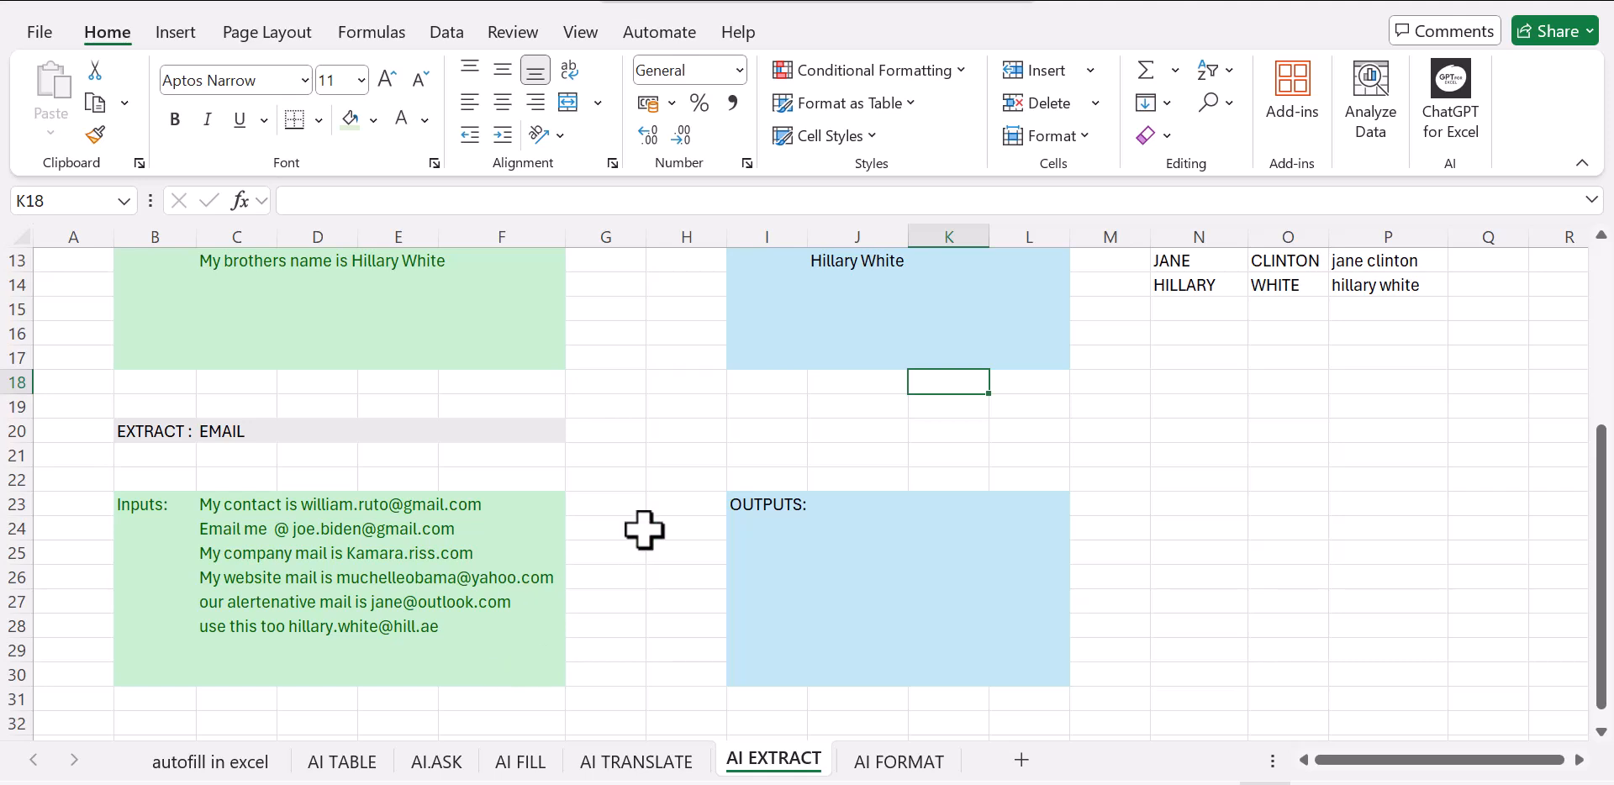
left_click(877, 504)
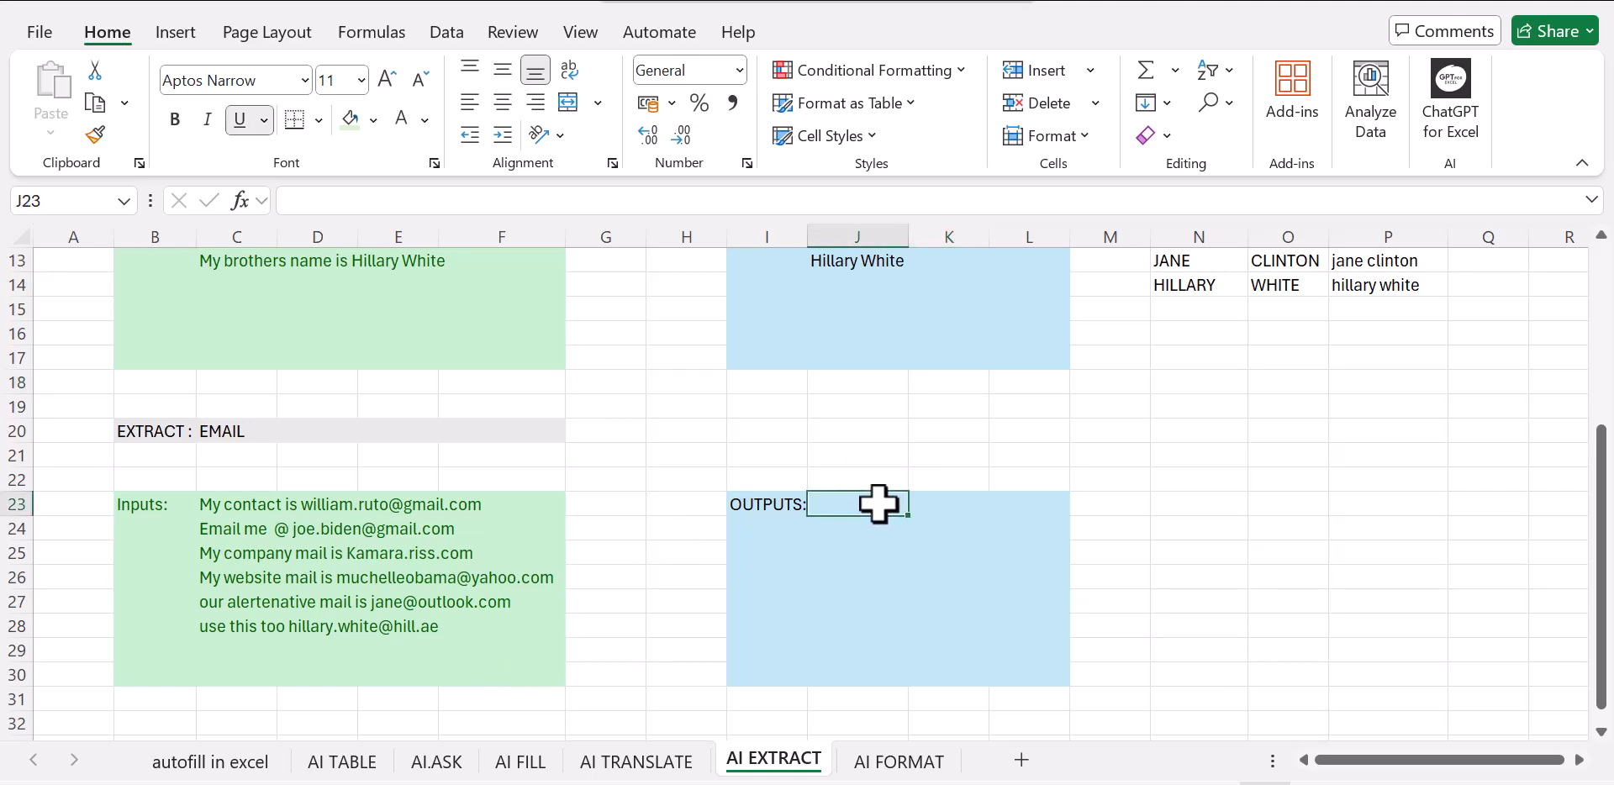
type("=")
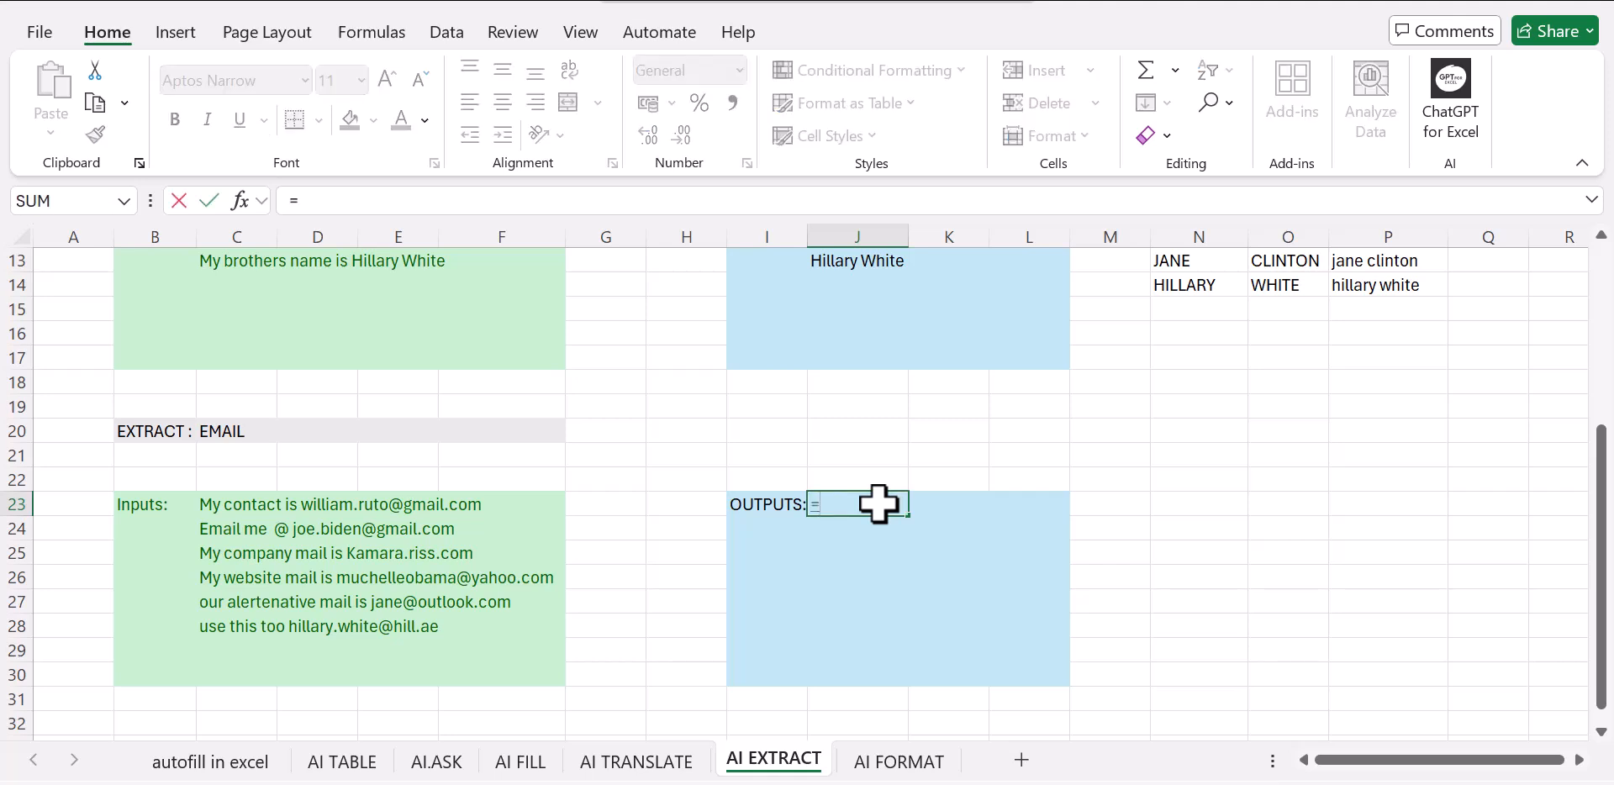
type("ai")
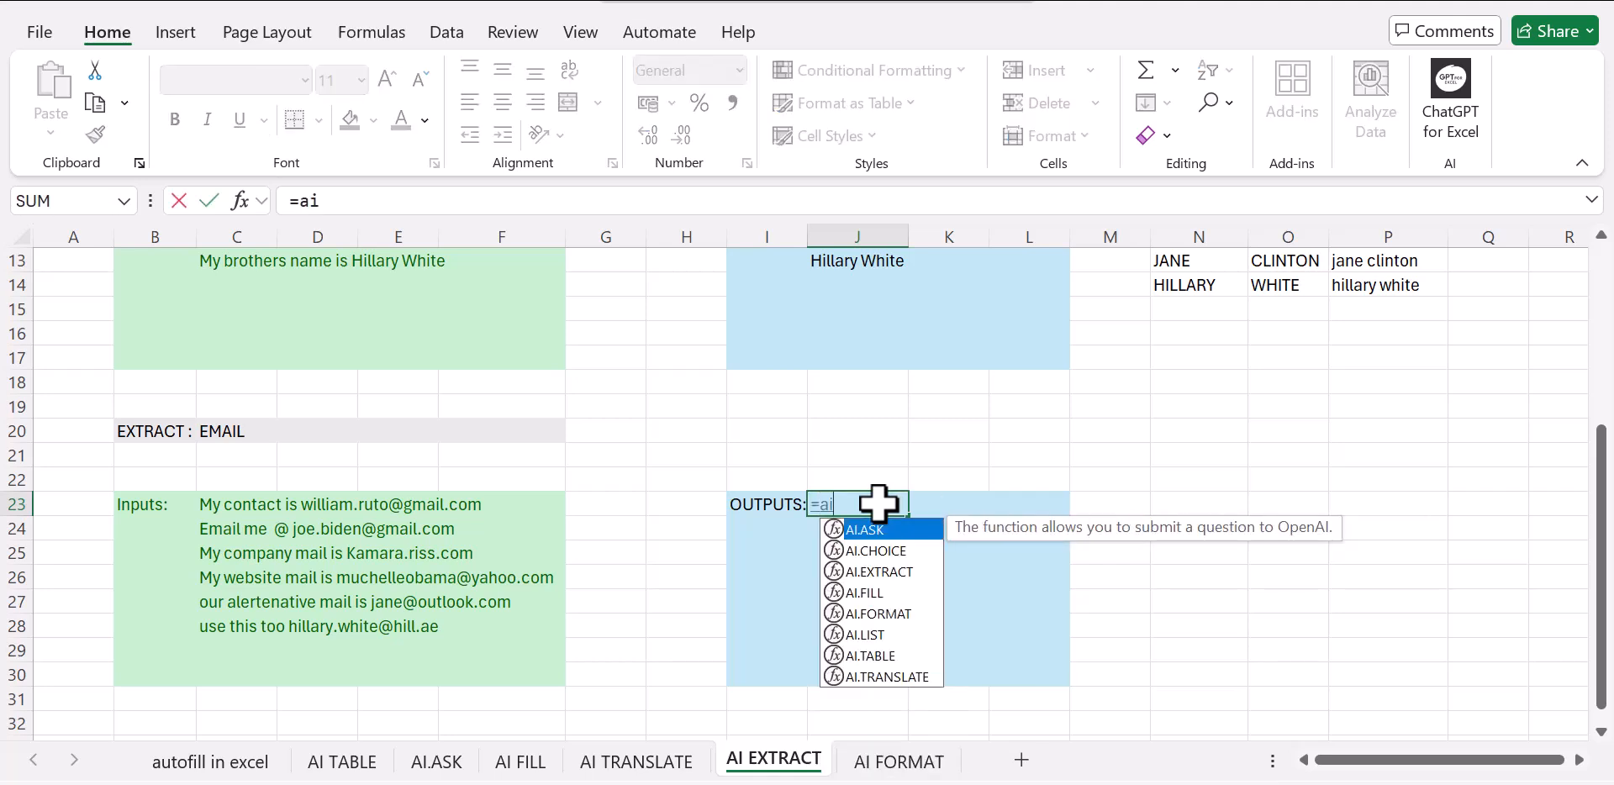
left_click(908, 568)
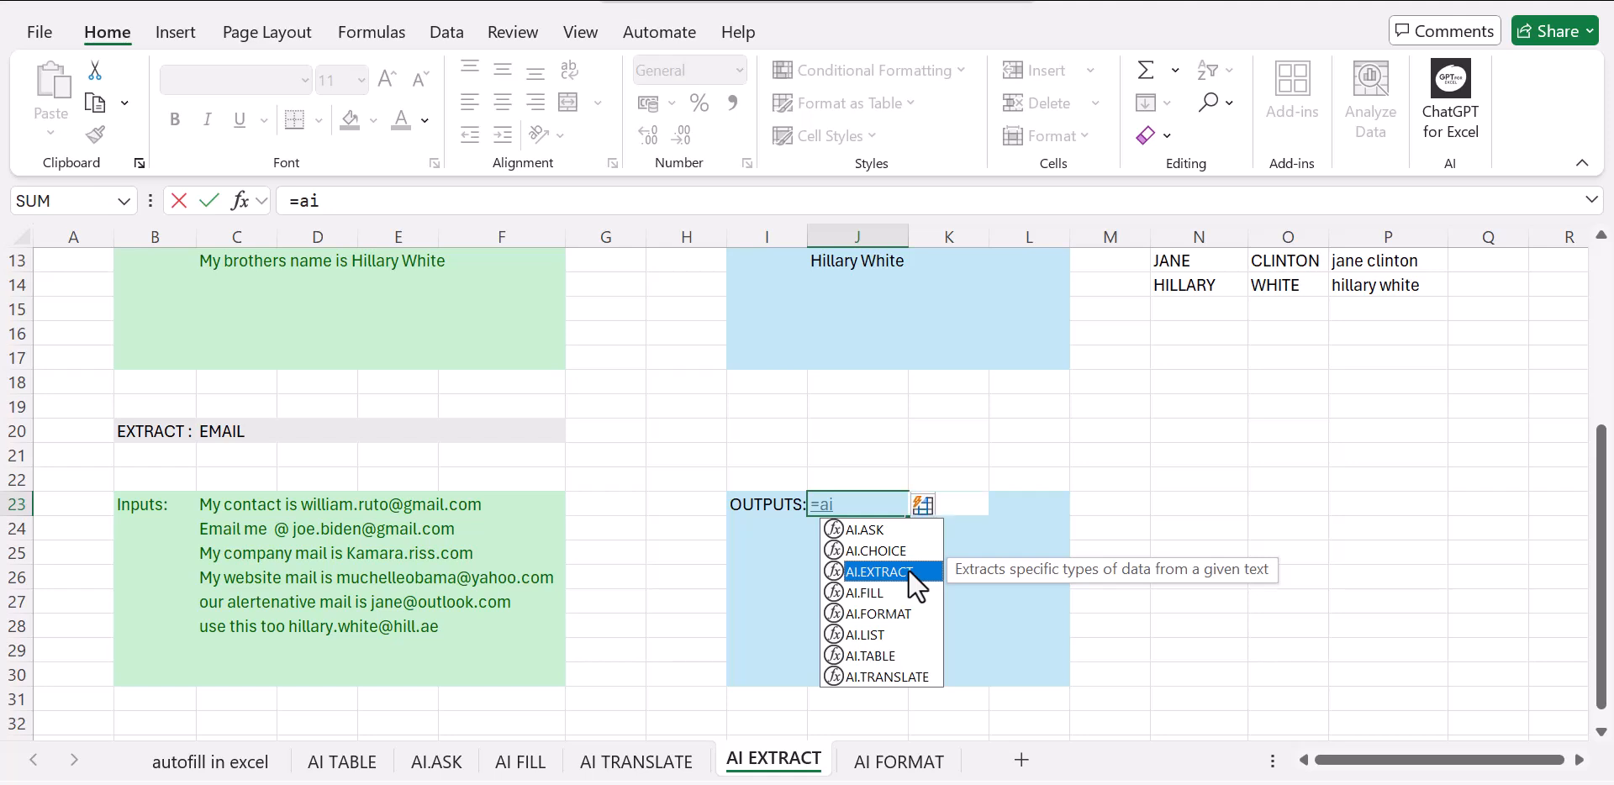
double_click(908, 568)
left_click_drag(208, 503, 480, 620)
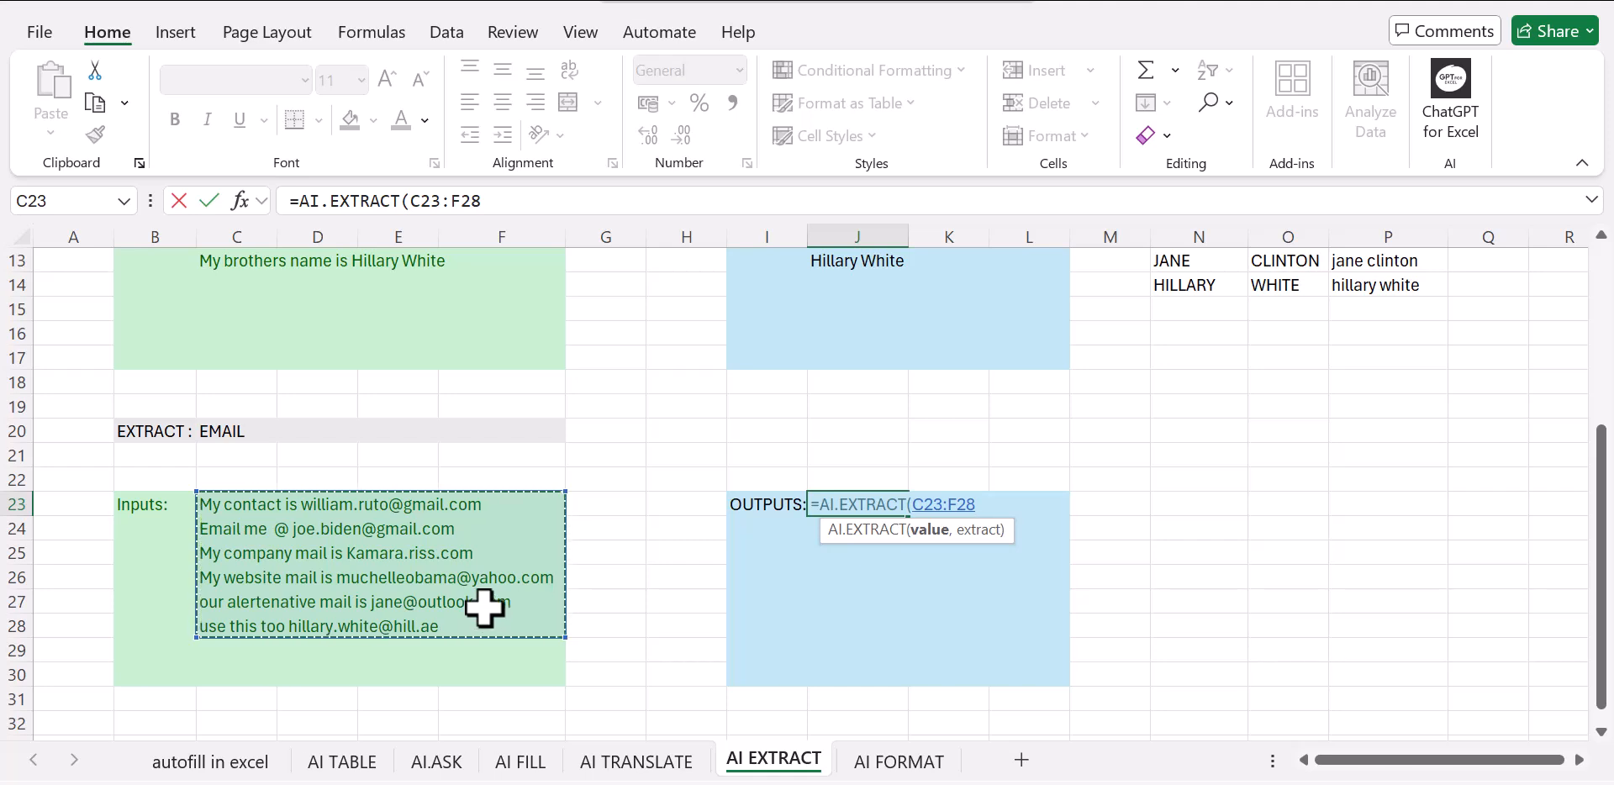
type(",")
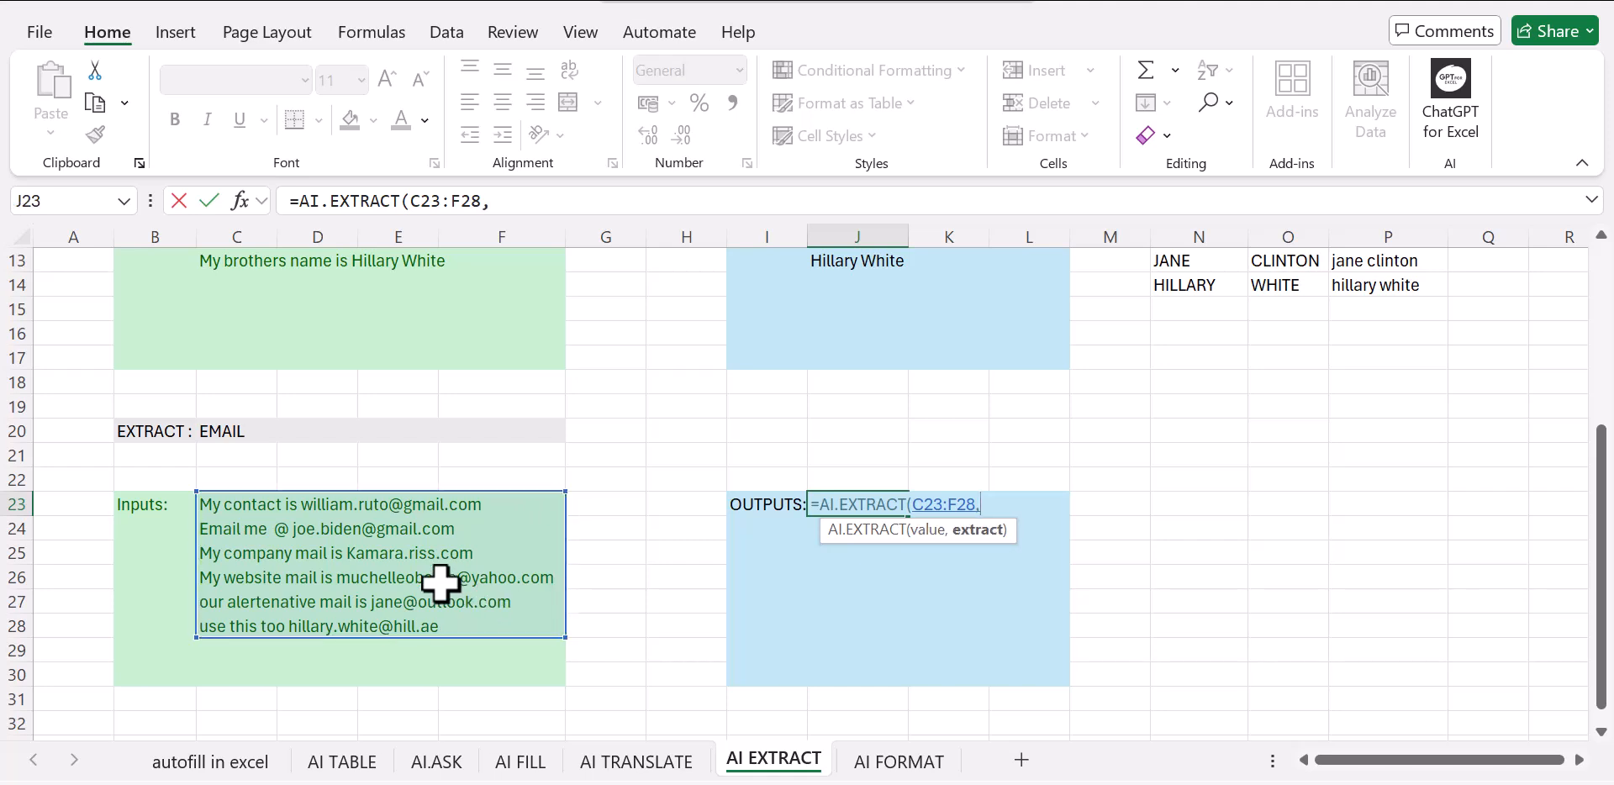
left_click(238, 432)
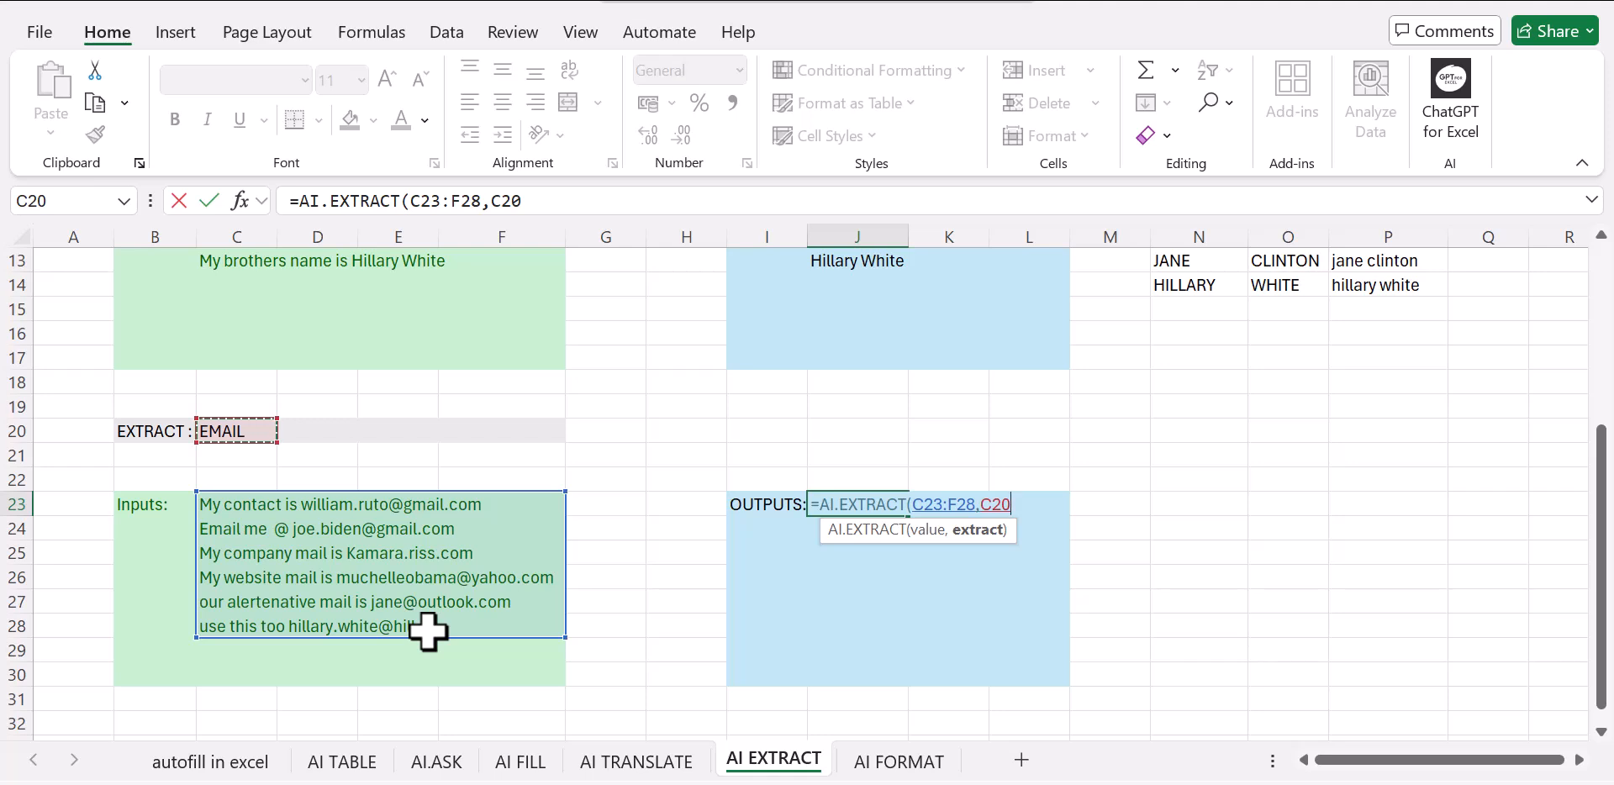
type(")")
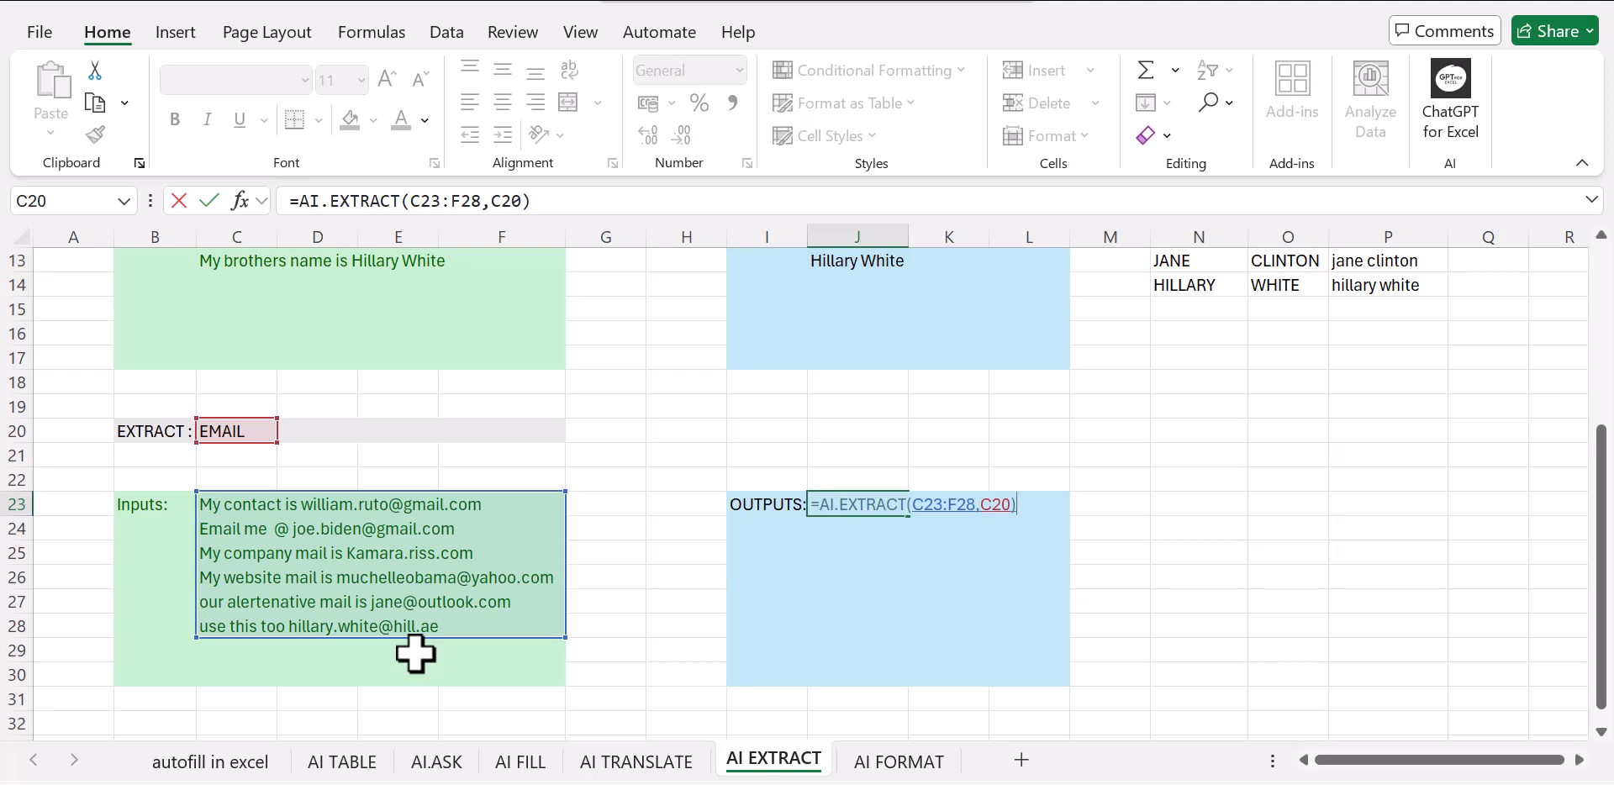
key("Return")
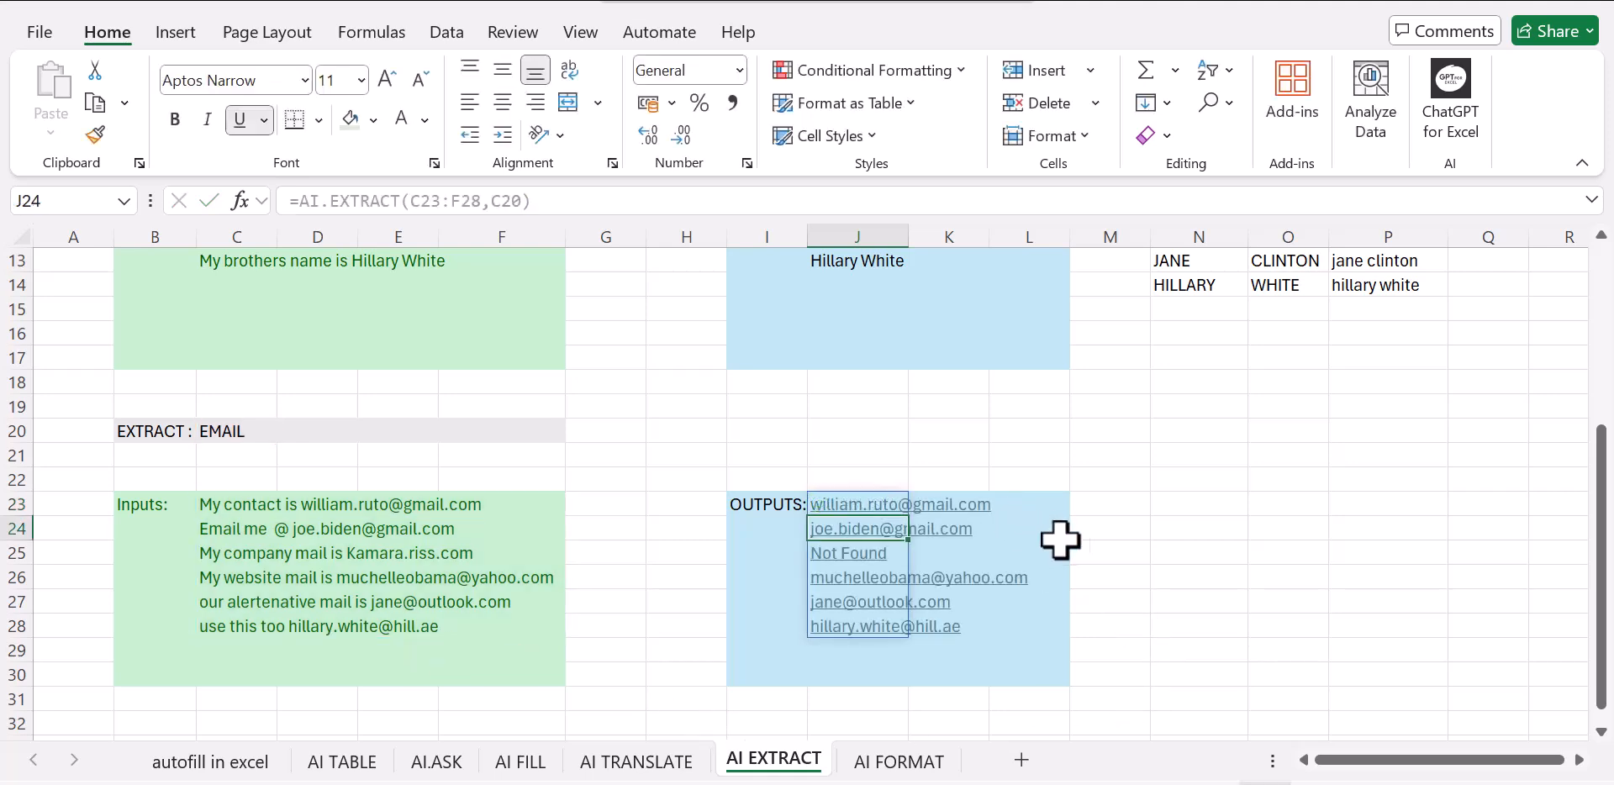
left_click(1183, 580)
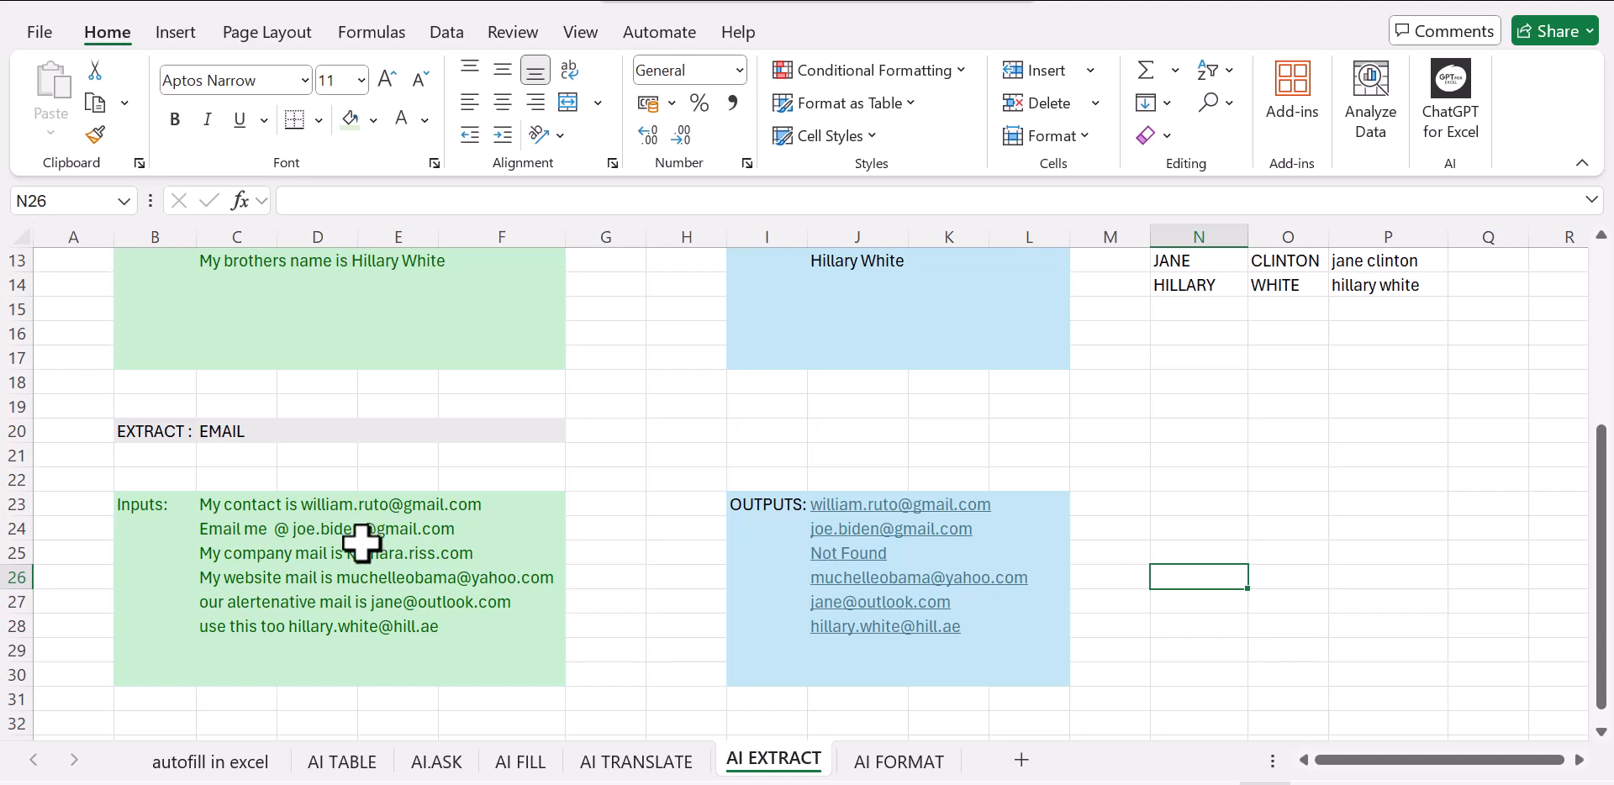
Compare the email outputs with their input sentences, especially row 25, and review the names extraction section again
left_click(440, 555)
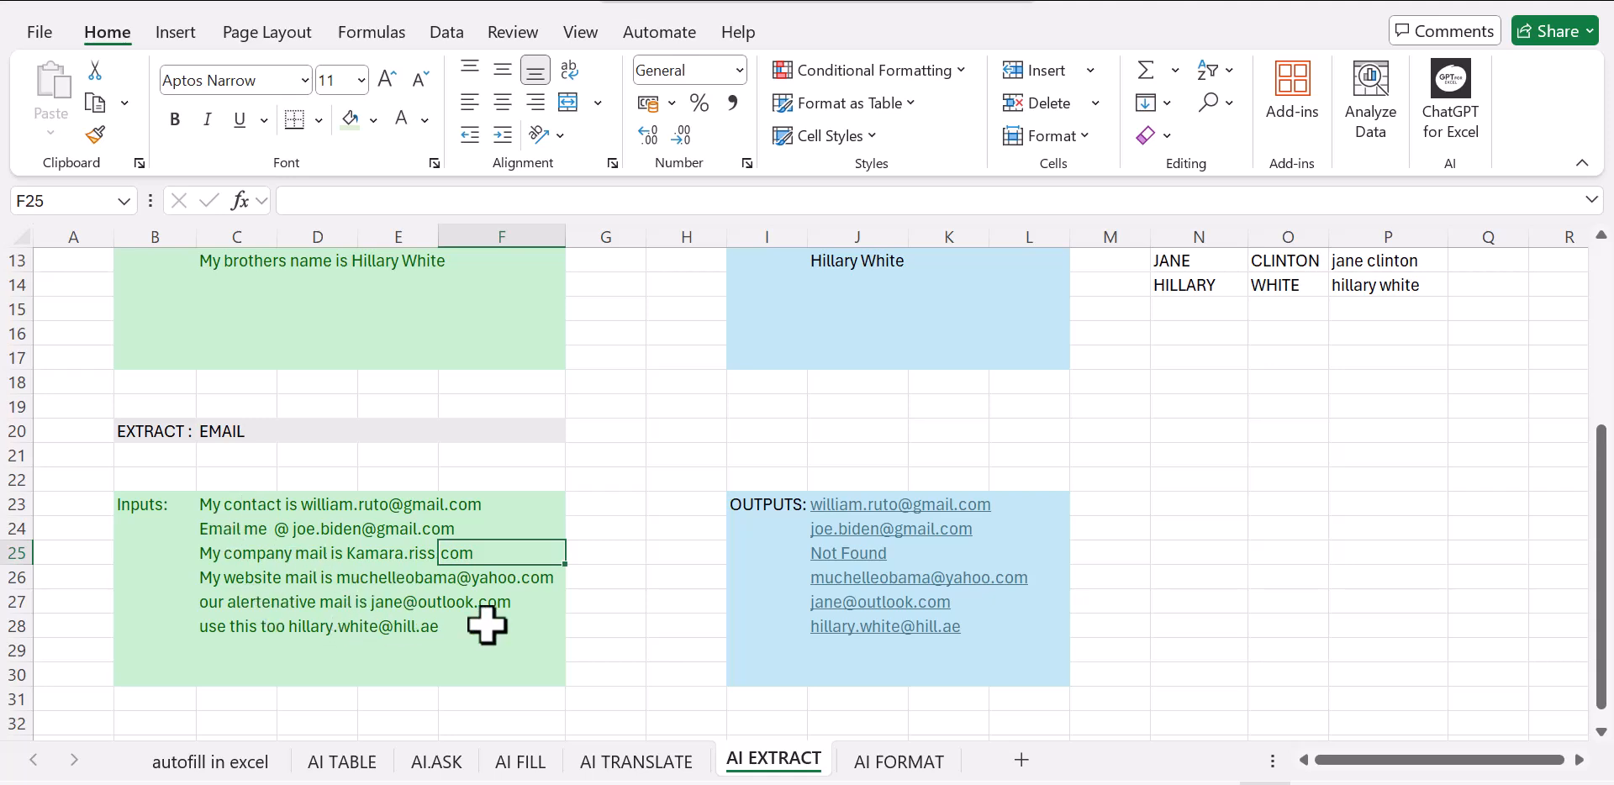
left_click(1204, 552)
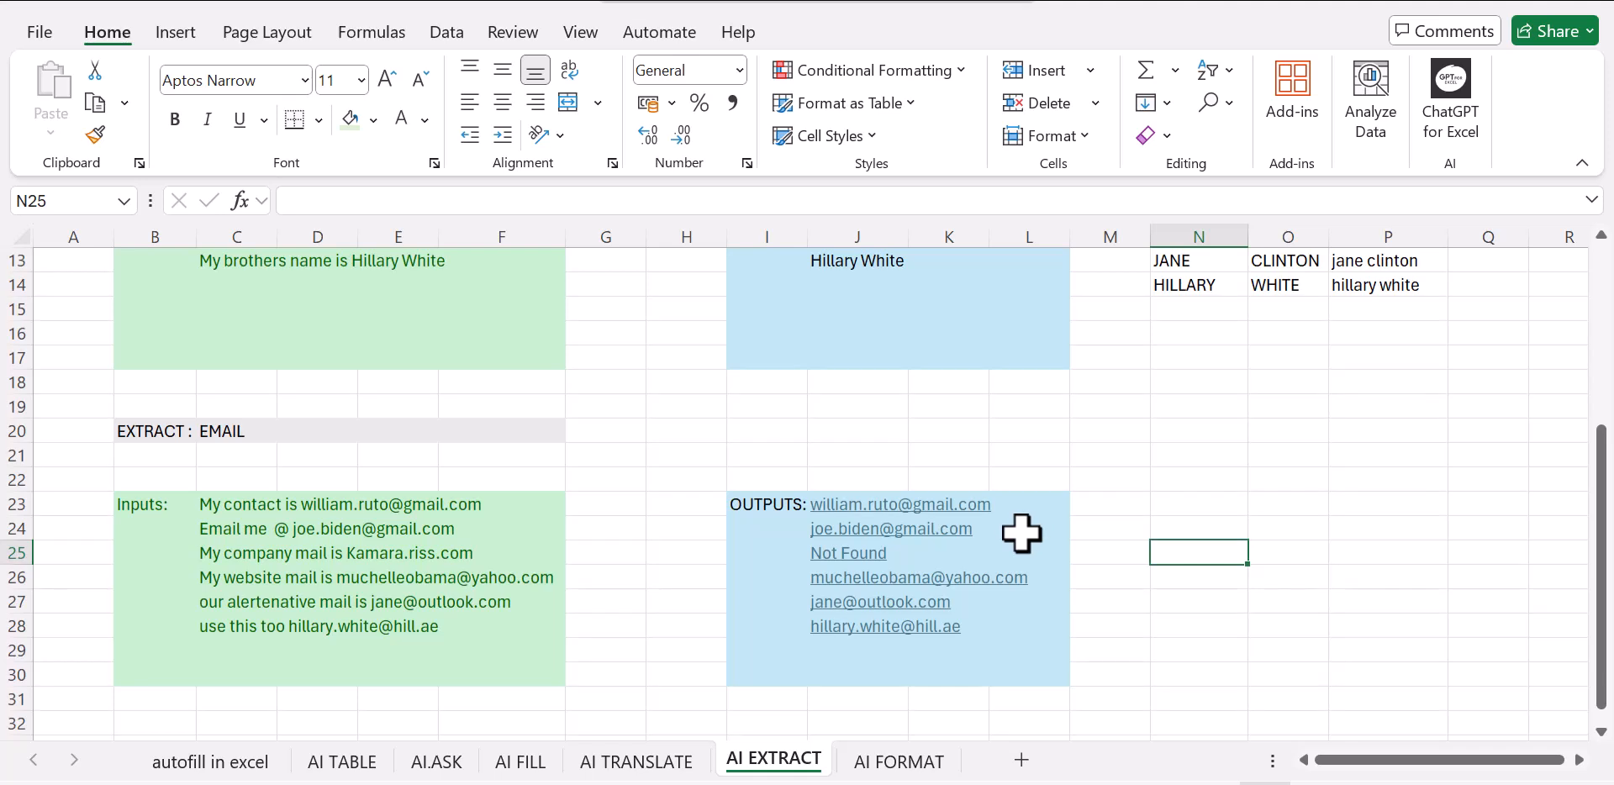
scroll(971, 559, "up", 3)
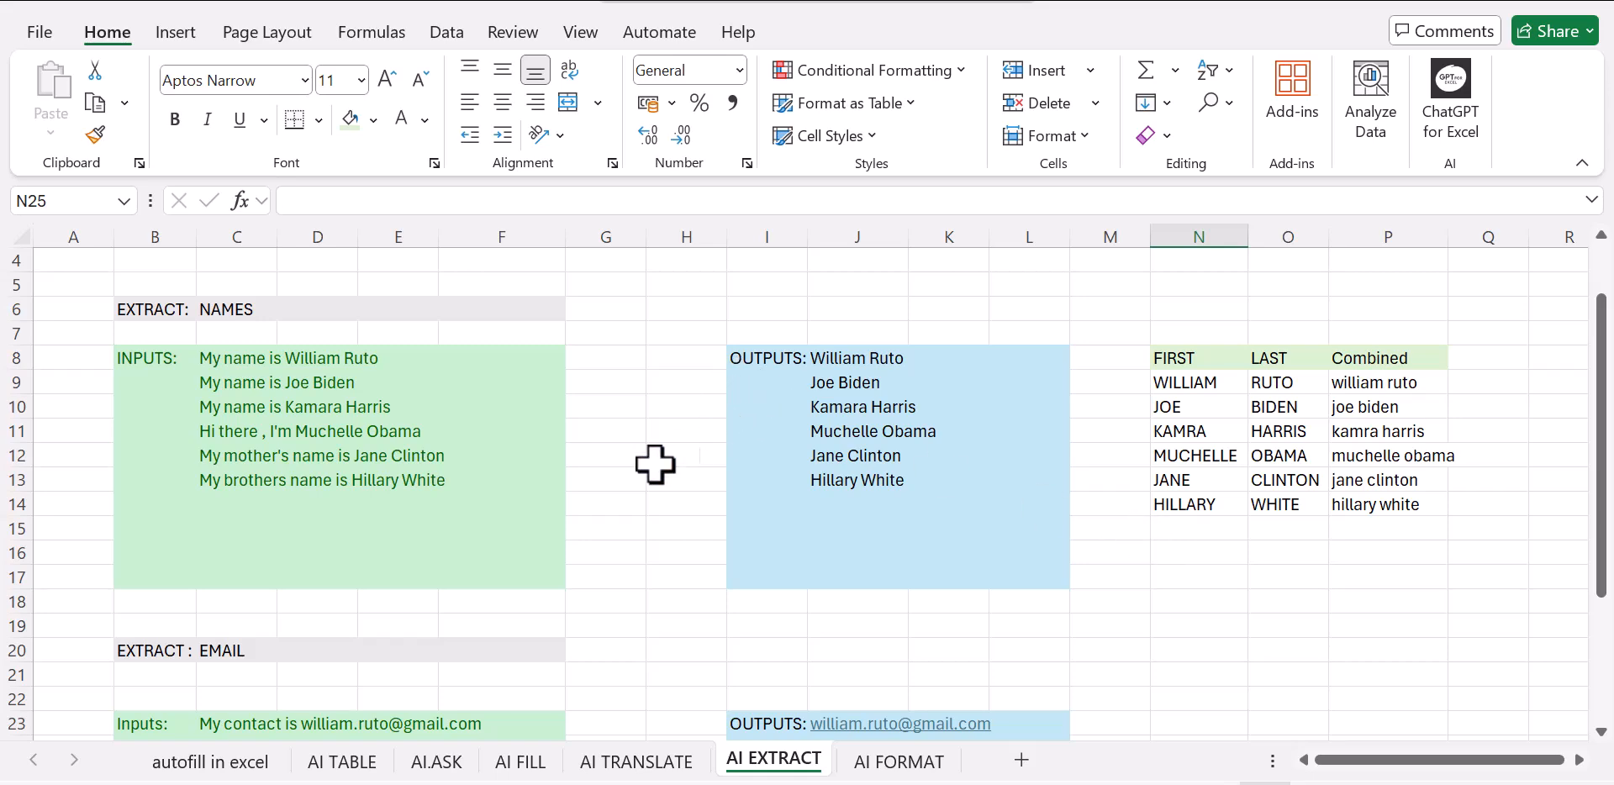
scroll(620, 498, "down", 2)
scroll(618, 500, "up", 3)
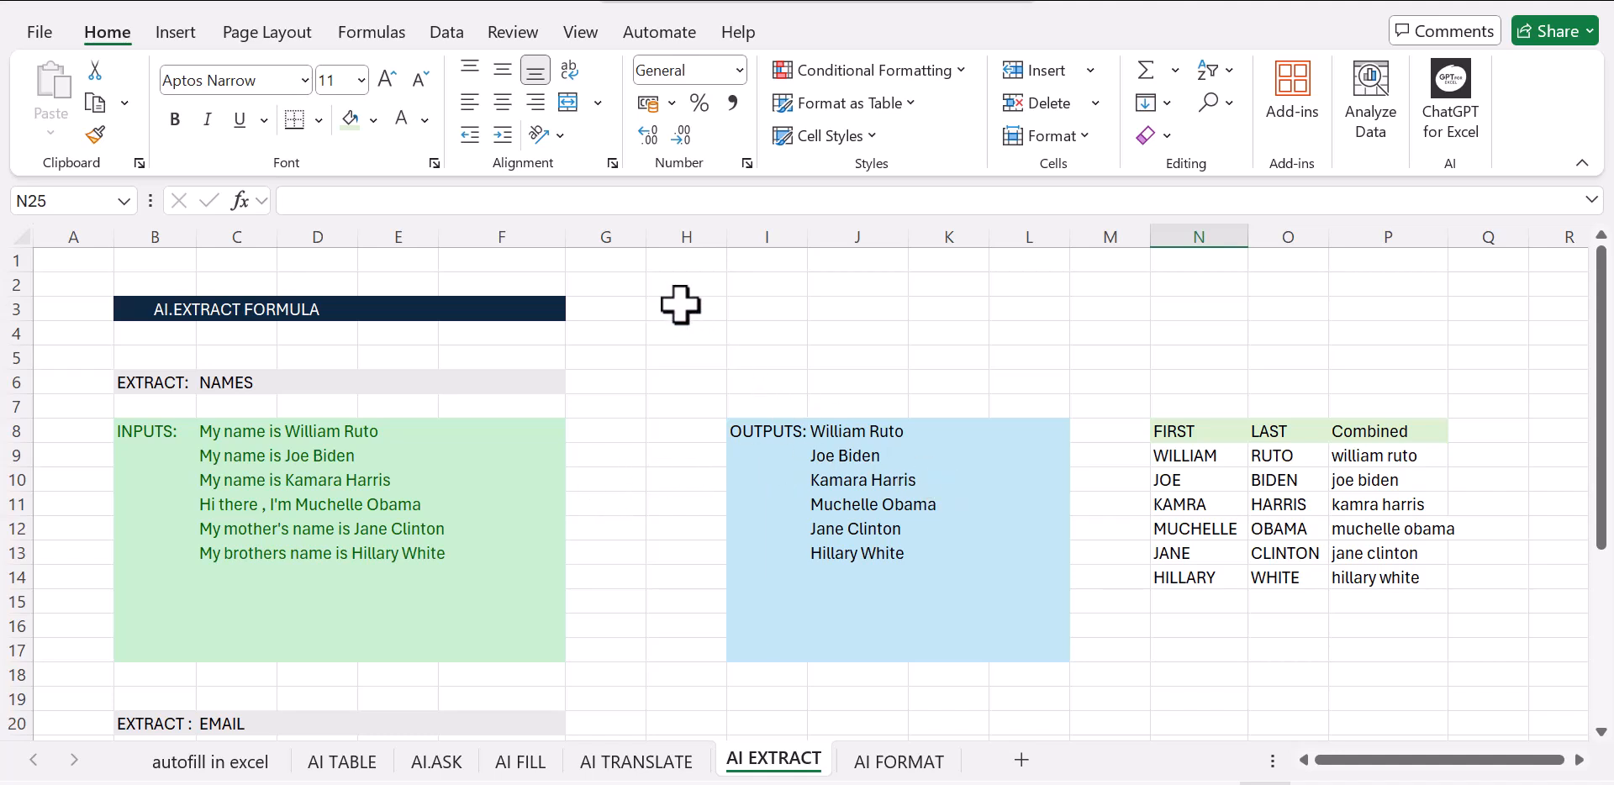
scroll(610, 412, "down", 1)
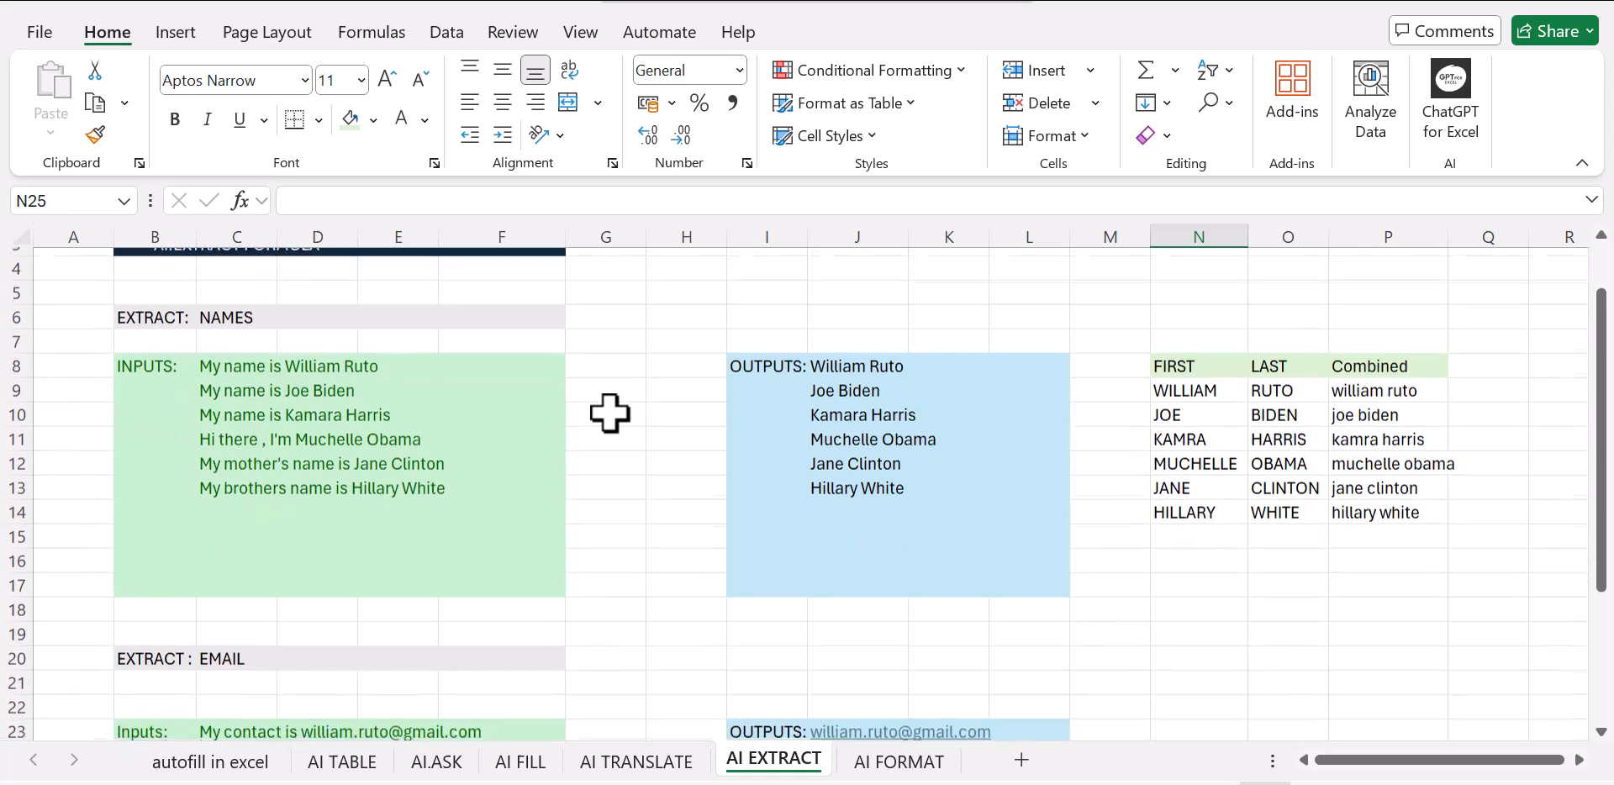
scroll(609, 413, "down", 2)
scroll(609, 413, "down", 2)
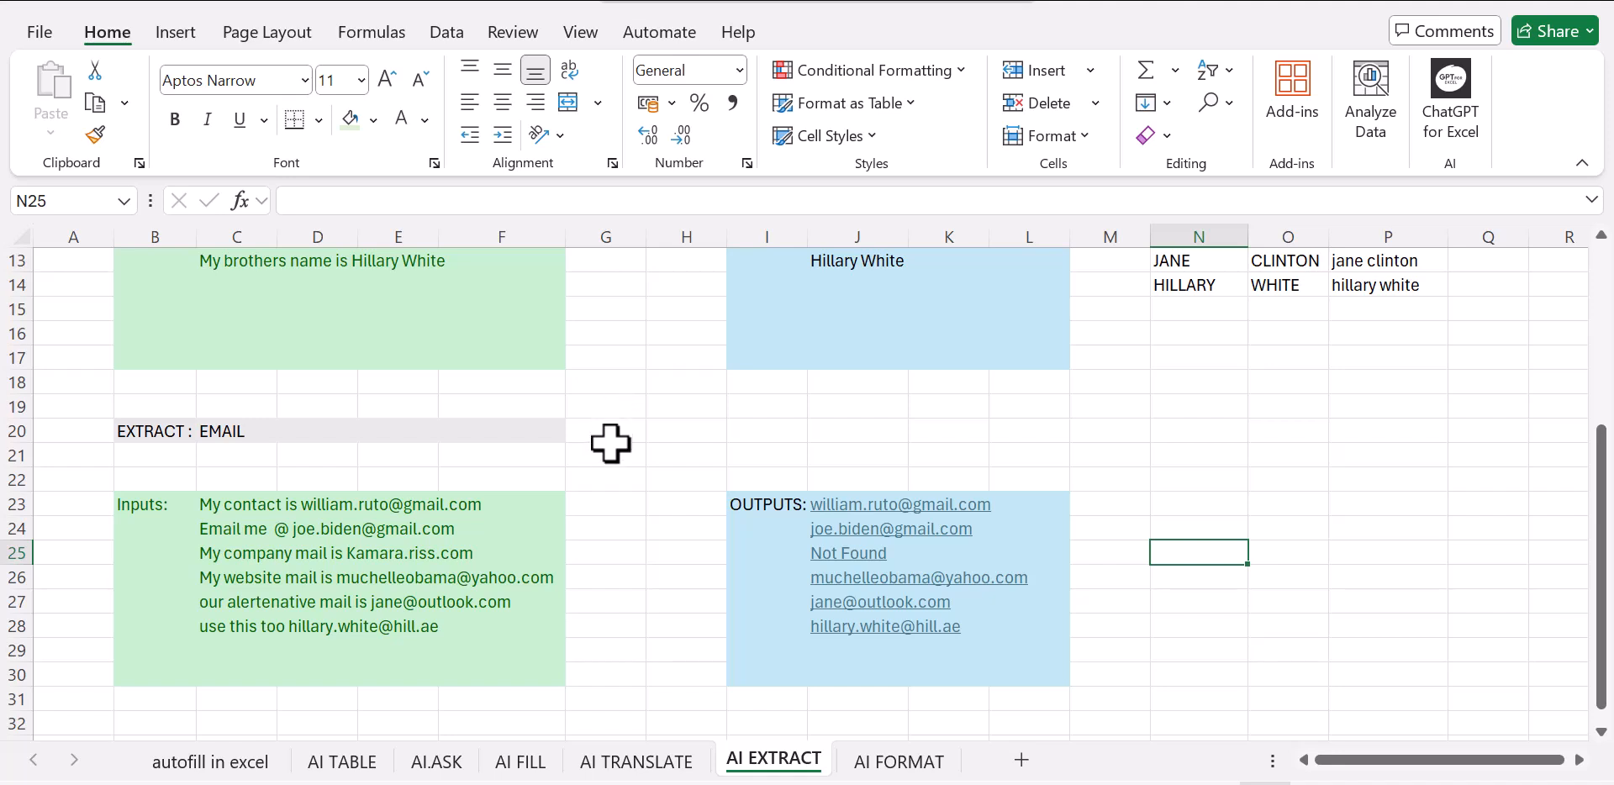
scroll(614, 446, "up", 4)
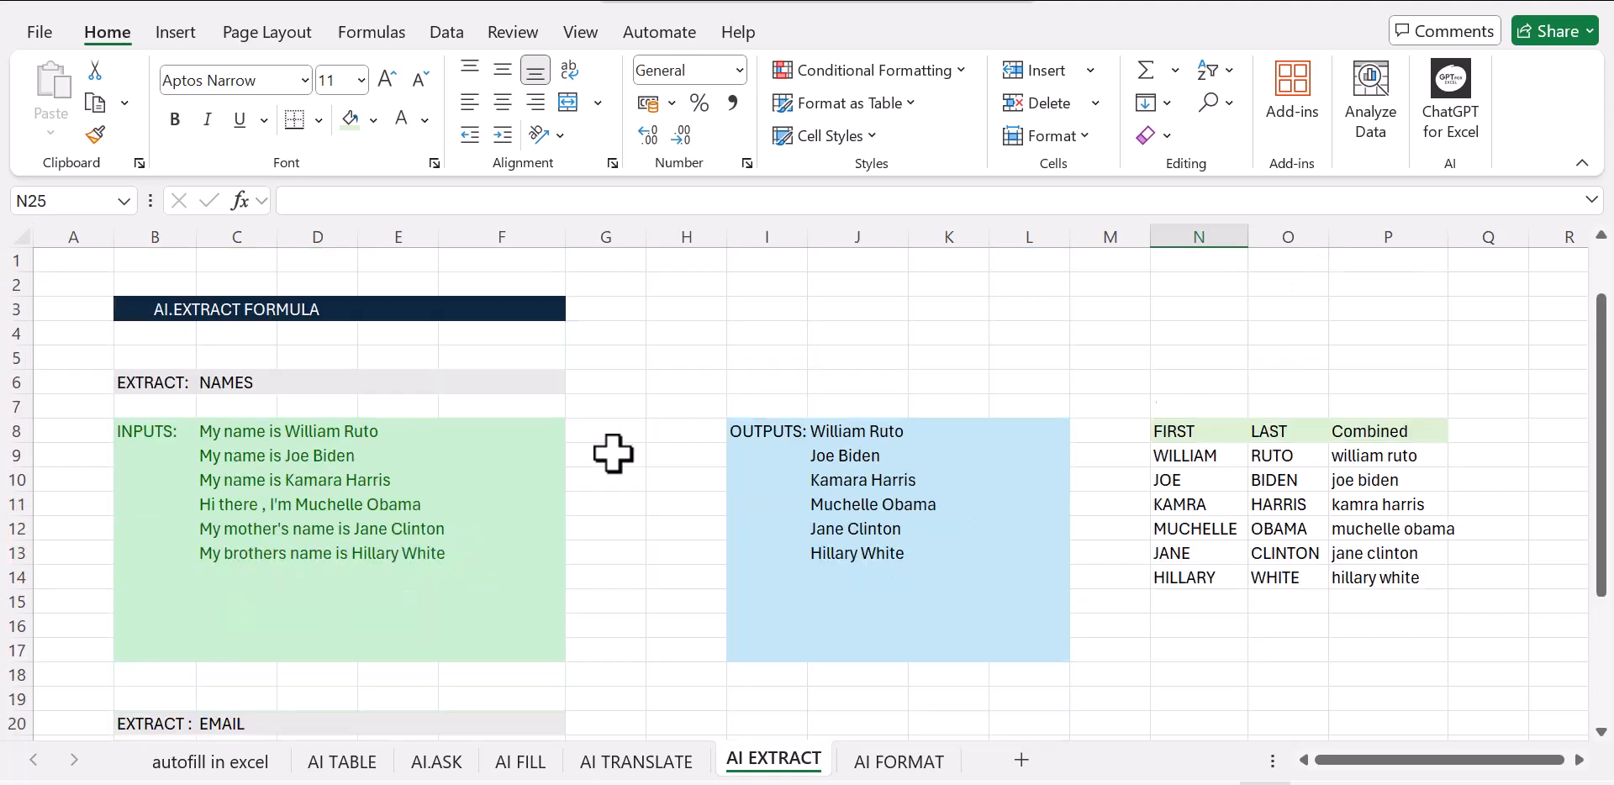